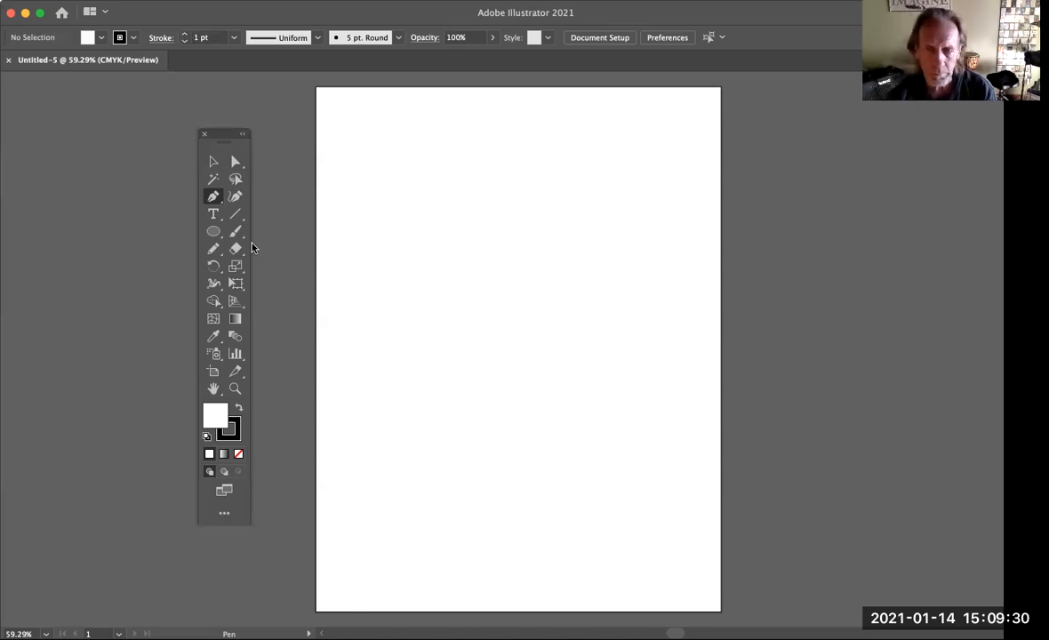
# Tear off the Pen tool group as a floating panel and place it beside the toolbox
pyautogui.click(217, 201)
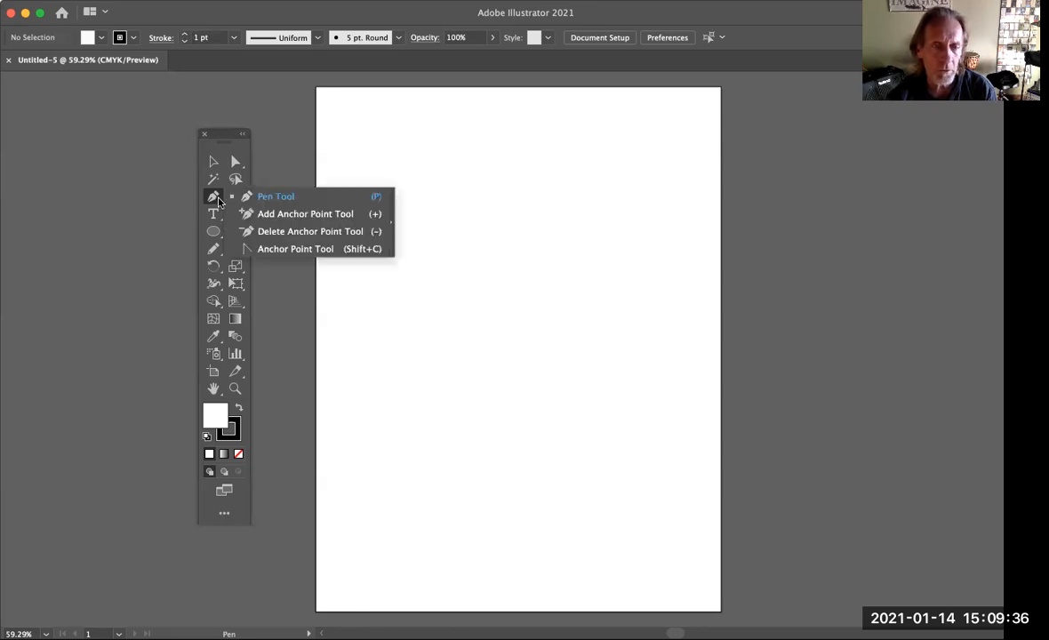
pyautogui.click(390, 197)
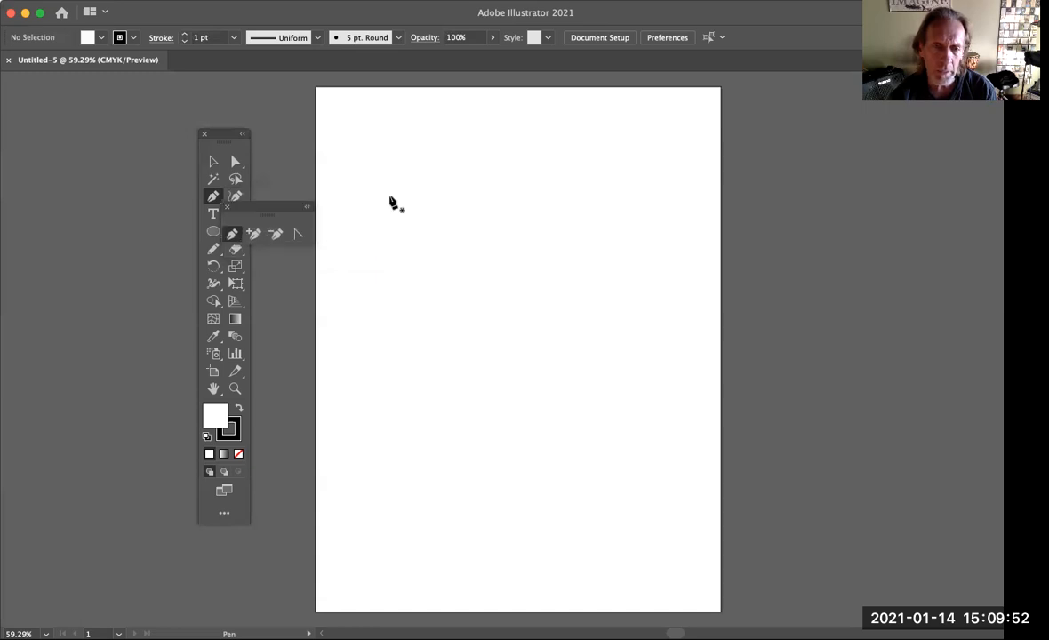
pyautogui.moveTo(284, 212); pyautogui.dragTo(328, 137)
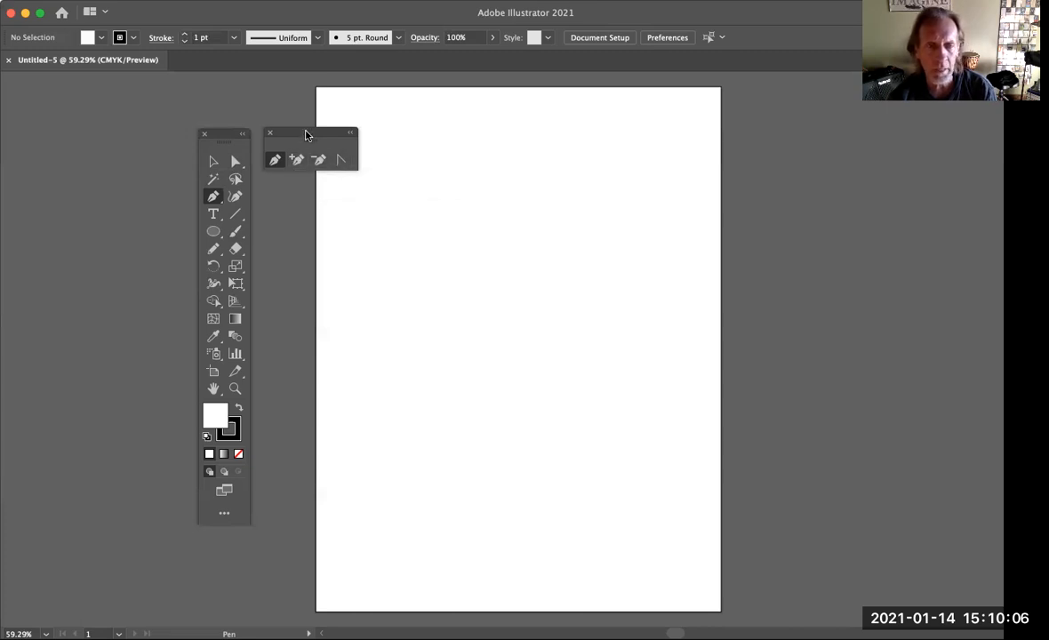
pyautogui.moveTo(307, 135); pyautogui.dragTo(299, 137)
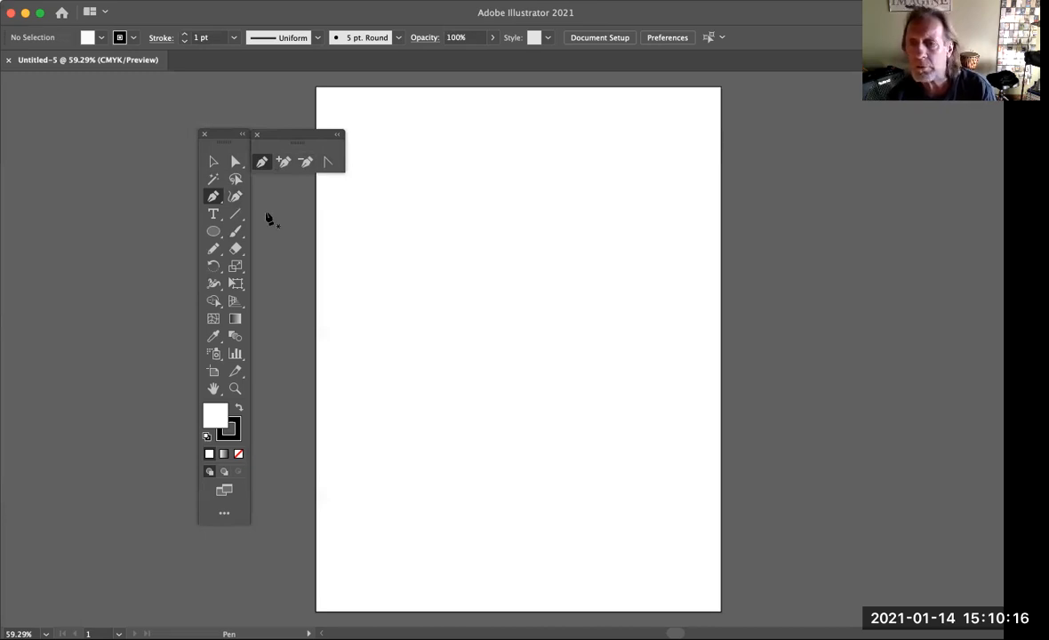
# Draw a closed four-sided shape with straight edges in the upper part of the artboard using the Pen tool
pyautogui.click(262, 164)
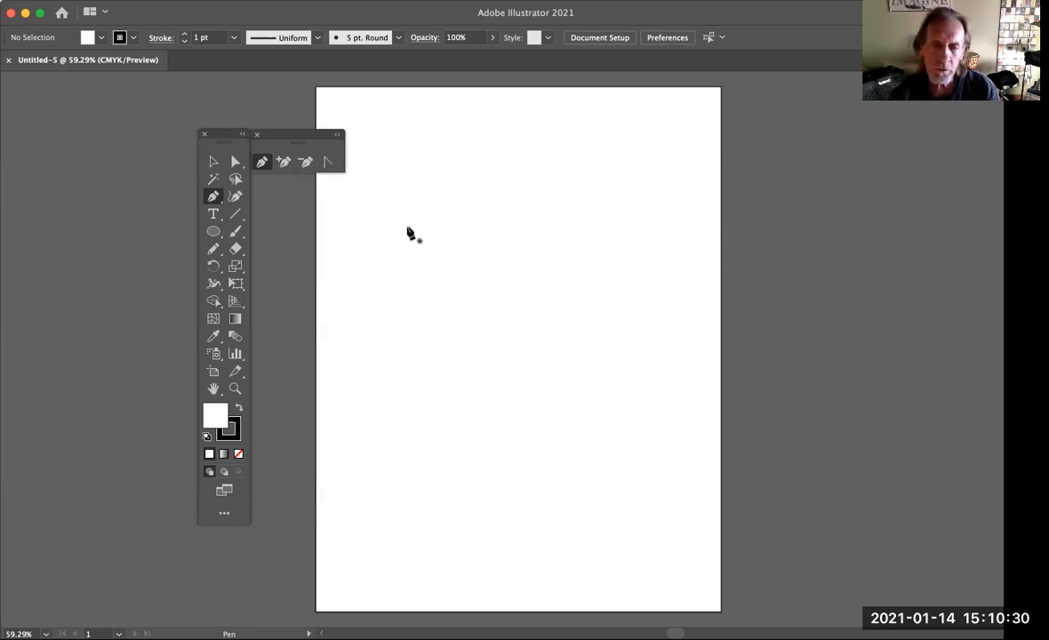
pyautogui.click(381, 262)
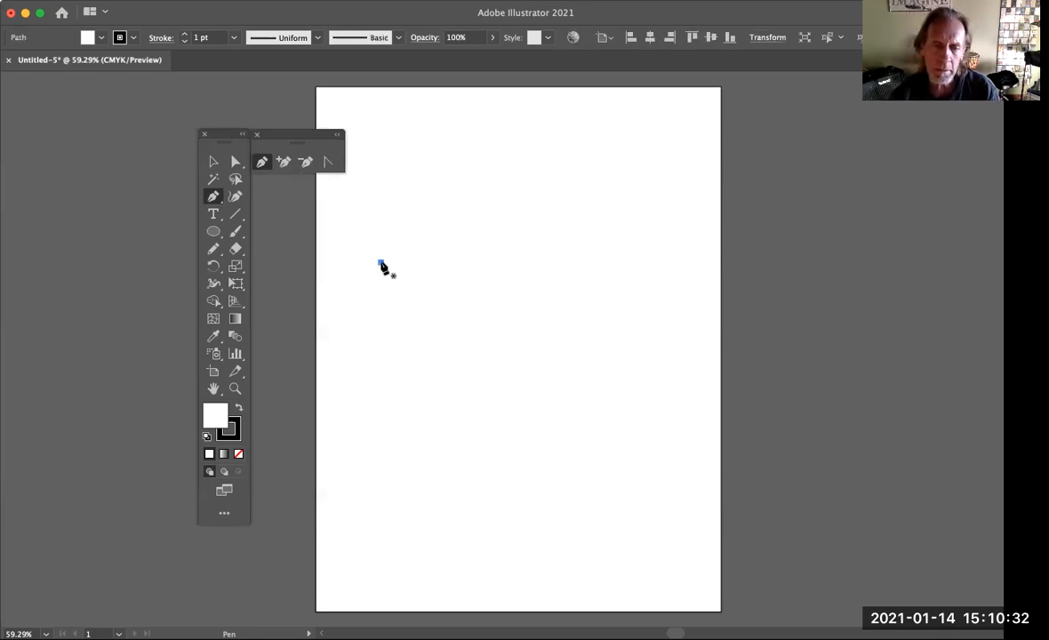
pyautogui.click(475, 199)
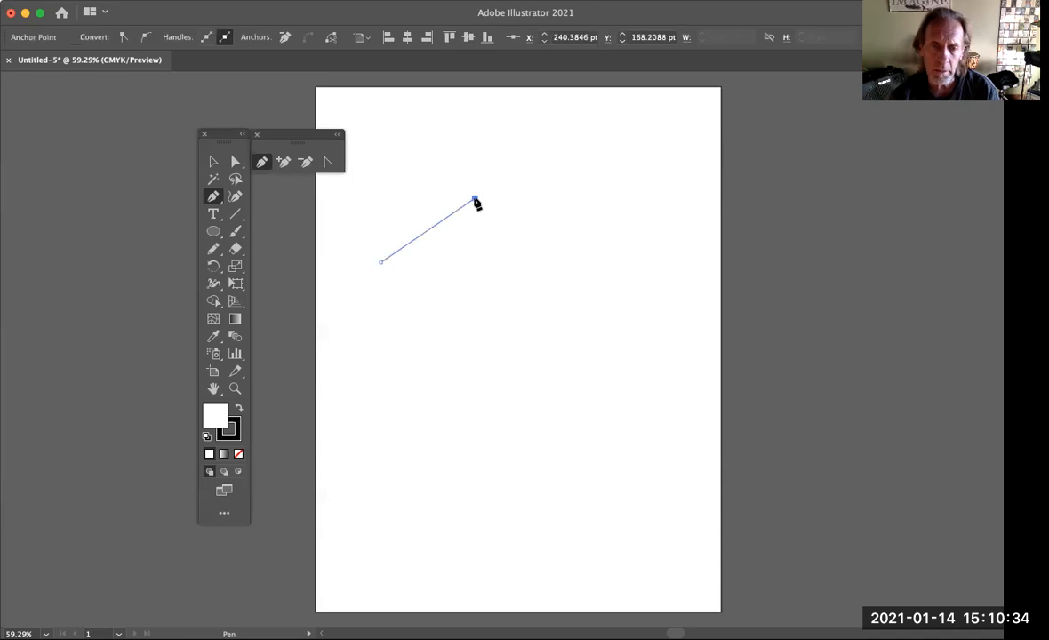
pyautogui.click(523, 245)
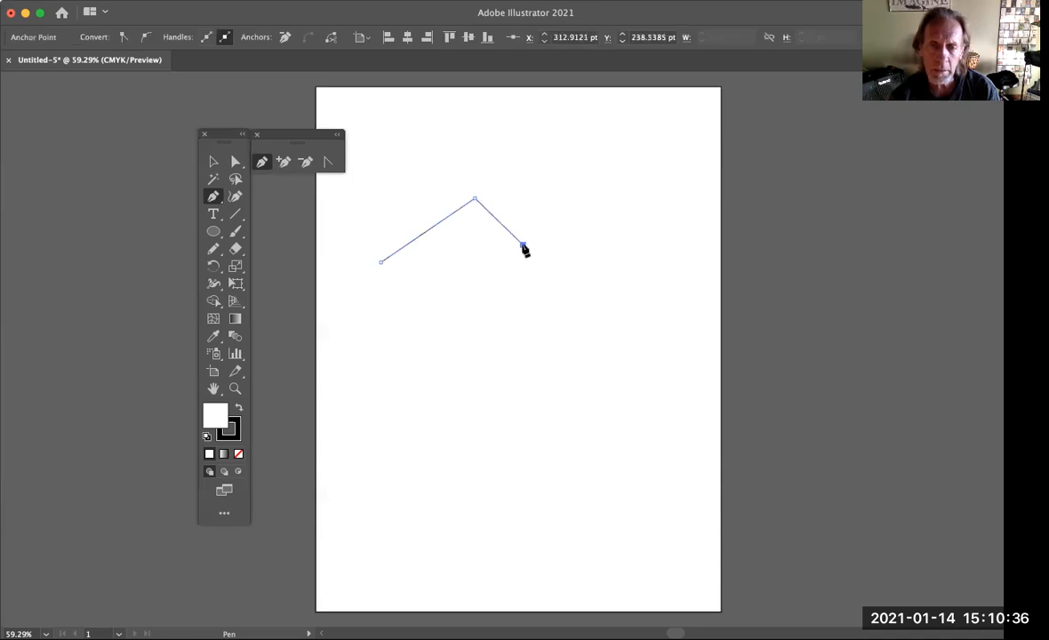
pyautogui.click(450, 341)
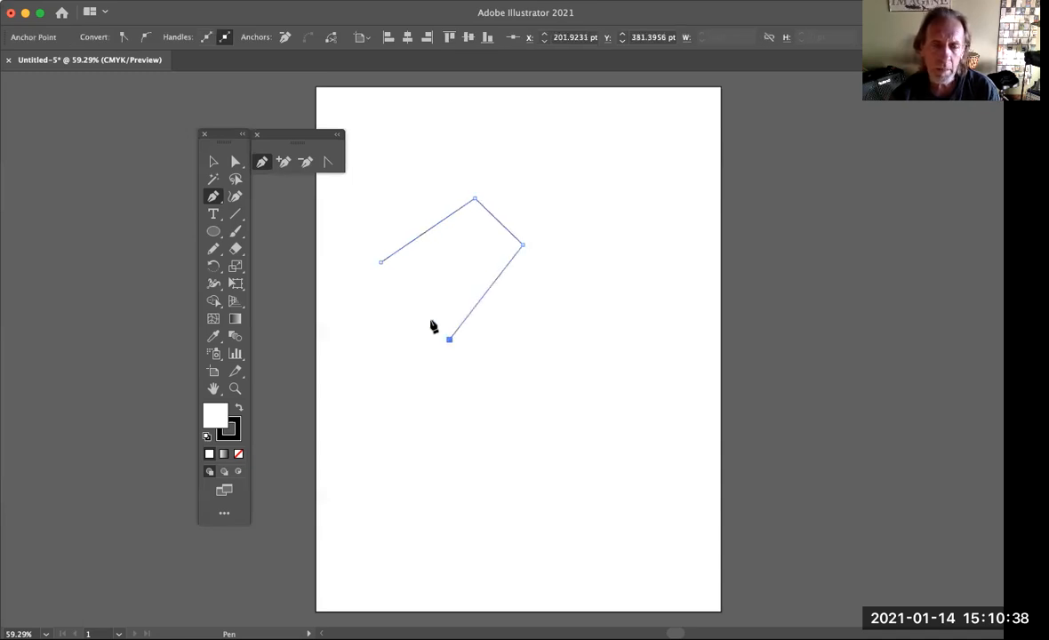
pyautogui.click(380, 265)
pyautogui.click(214, 161)
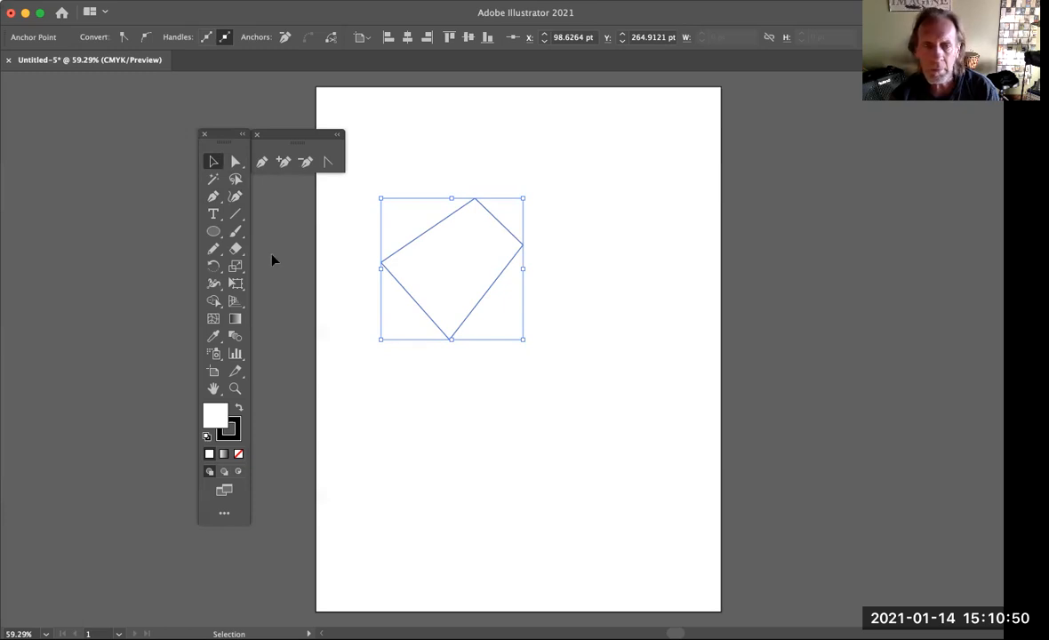
# Draw a closed curved shape with four smooth anchor points below the straight-edged shape using the Pen tool
pyautogui.click(214, 196)
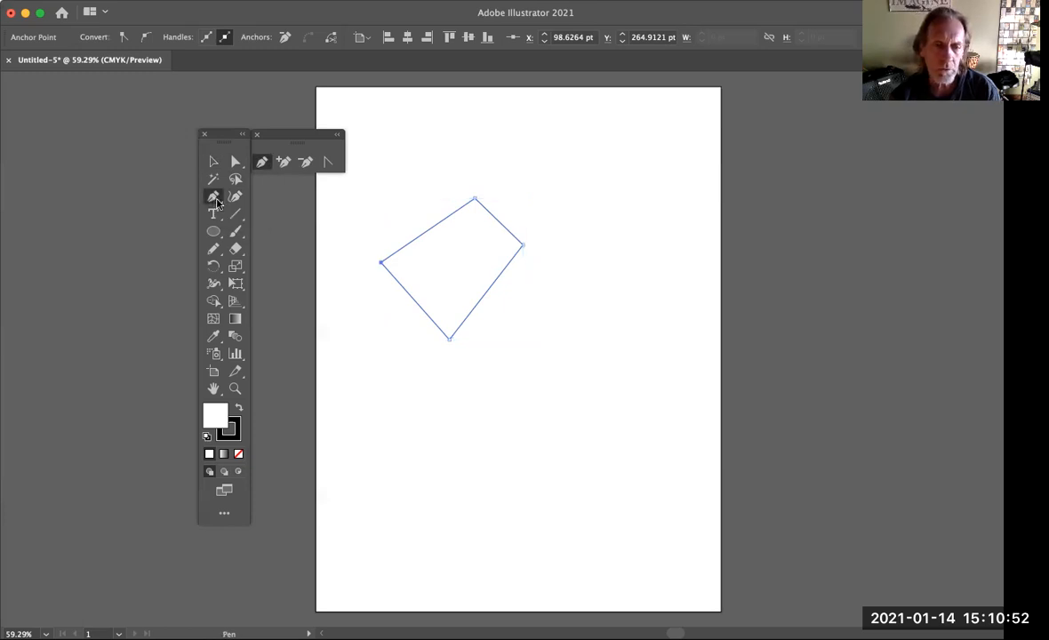
pyautogui.moveTo(417, 425); pyautogui.dragTo(438, 395)
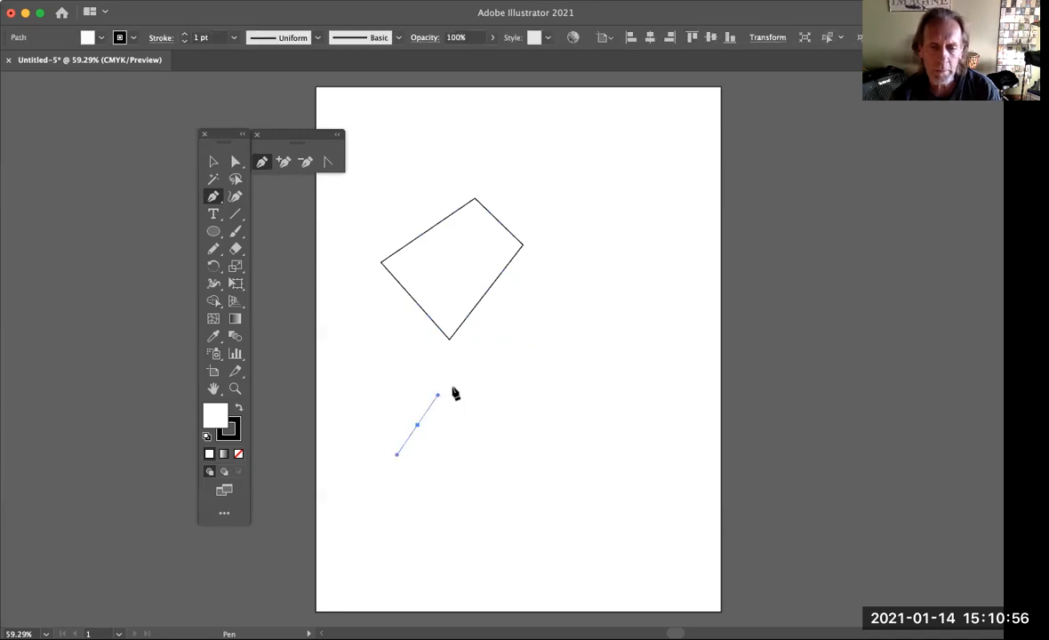
pyautogui.moveTo(530, 364); pyautogui.dragTo(558, 380)
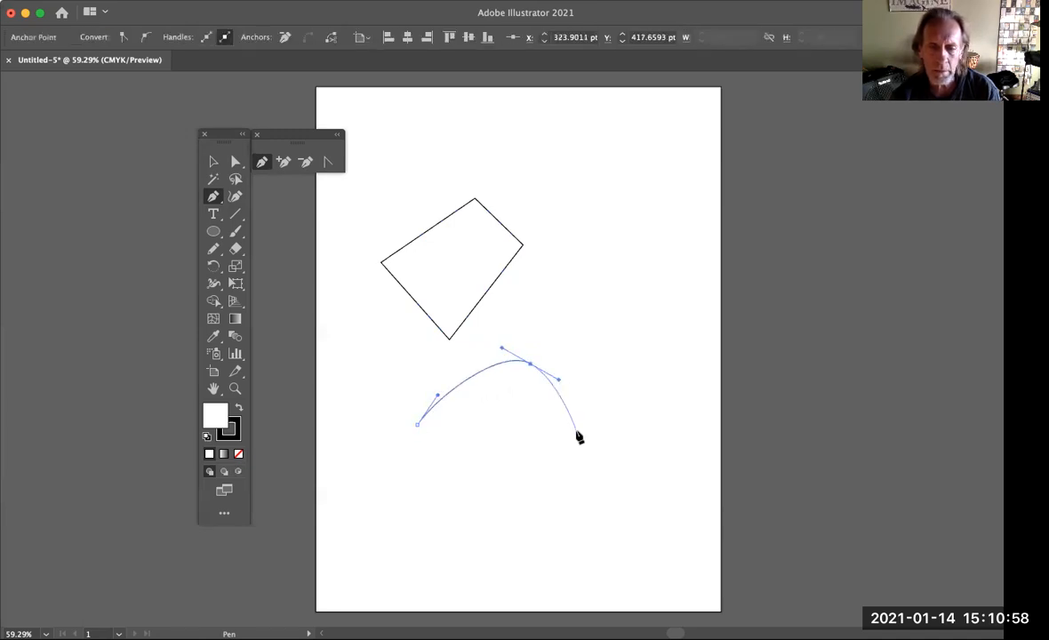
pyautogui.moveTo(576, 432); pyautogui.dragTo(563, 466)
pyautogui.click(494, 496)
pyautogui.moveTo(462, 513); pyautogui.dragTo(448, 511)
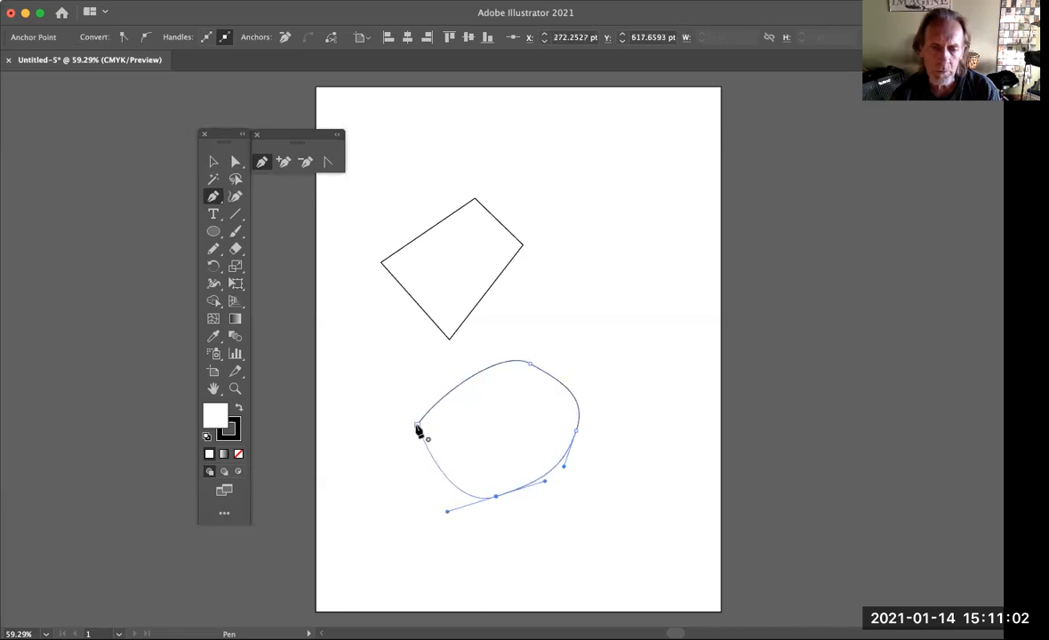
pyautogui.moveTo(418, 427); pyautogui.dragTo(410, 432)
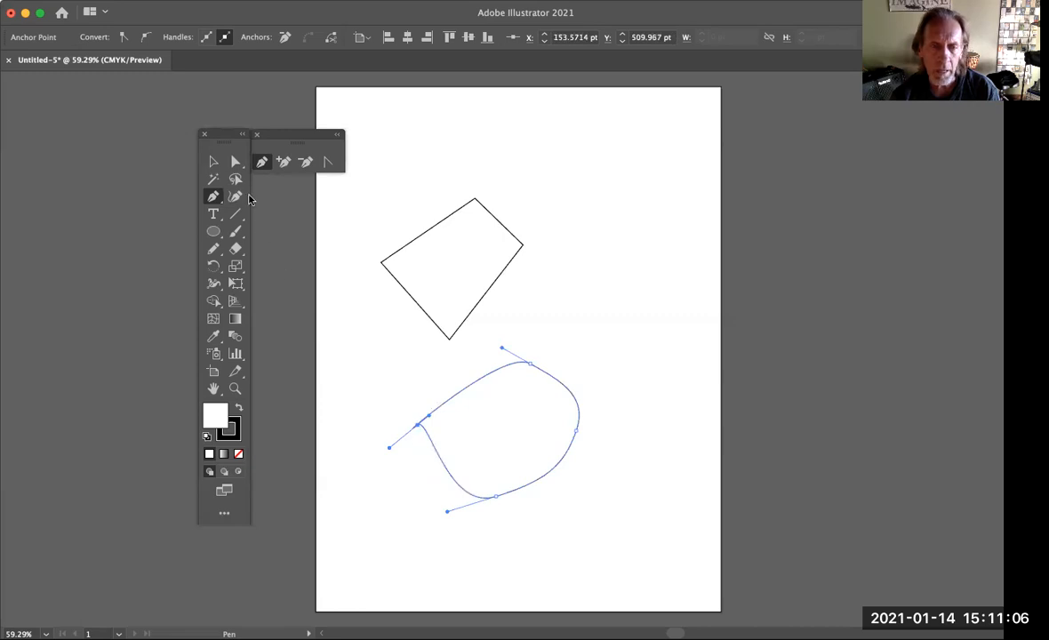
pyautogui.click(213, 161)
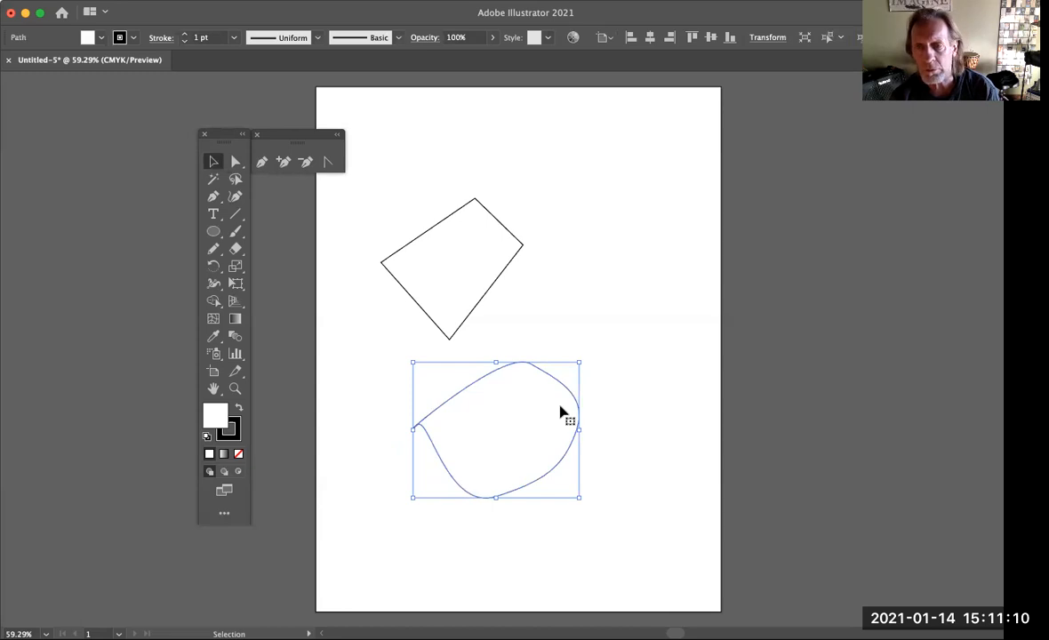
# Select only the curved shape's upper anchor point and examine its direction handles and the neighbouring anchor points at 200%
pyautogui.click(236, 163)
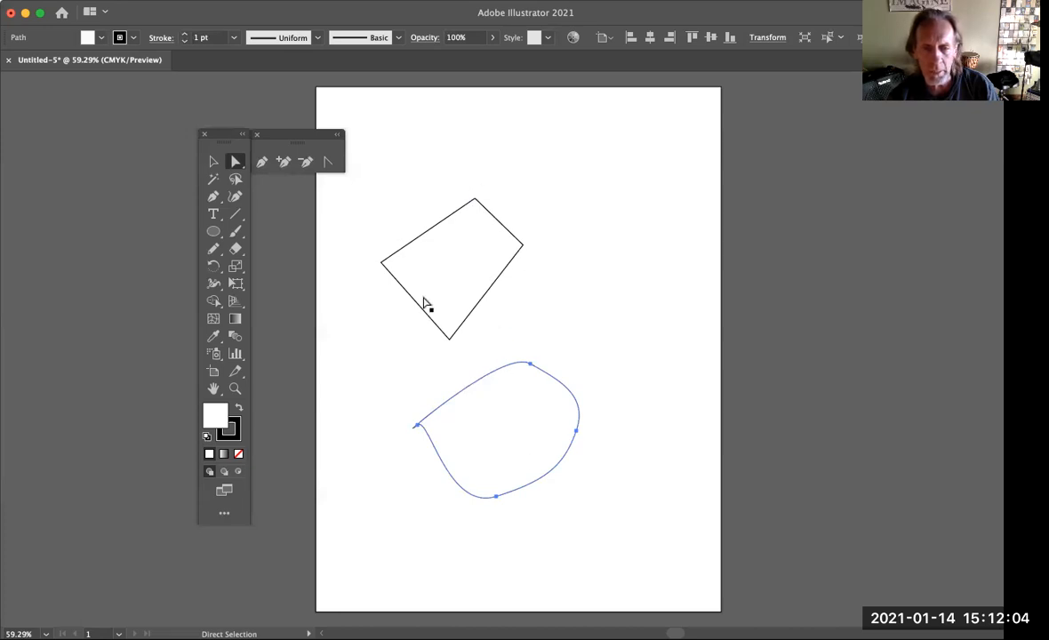
pyautogui.click(531, 364)
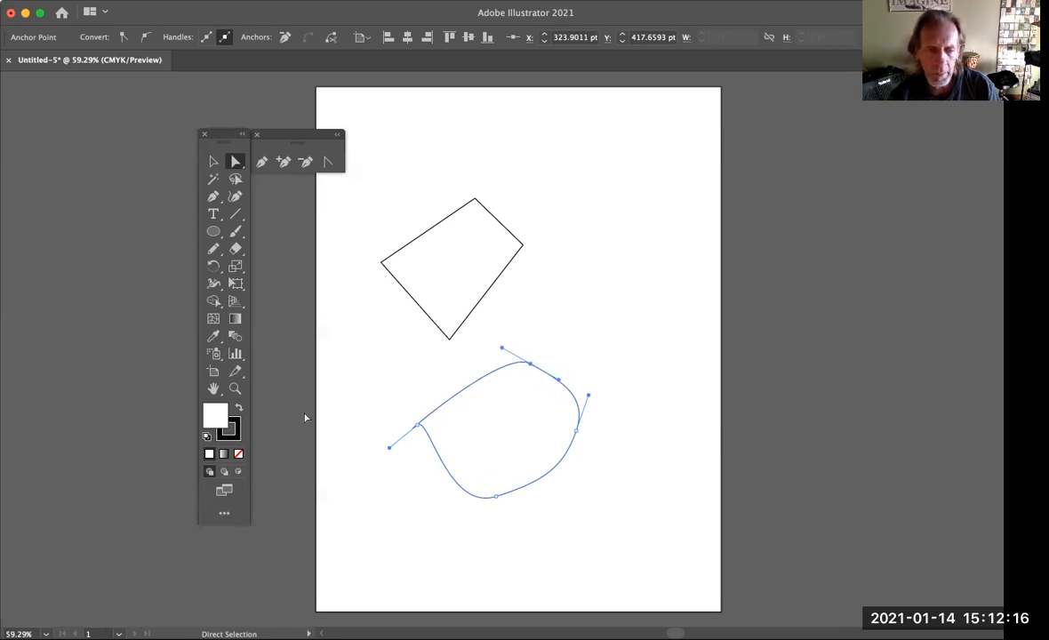
pyautogui.click(234, 388)
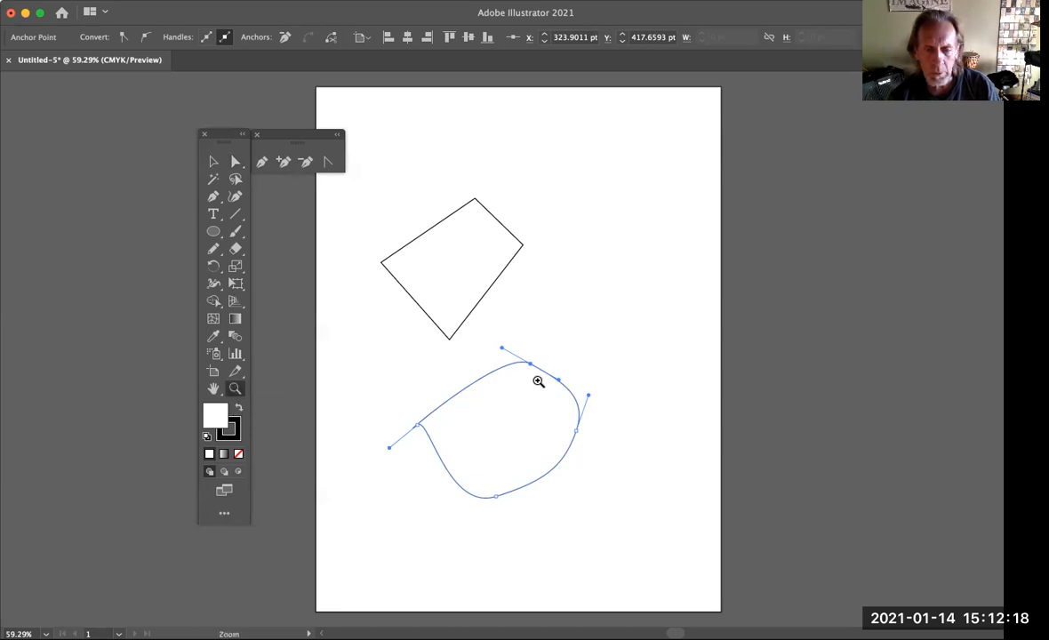
pyautogui.click(509, 346)
pyautogui.click(509, 346)
pyautogui.click(510, 348)
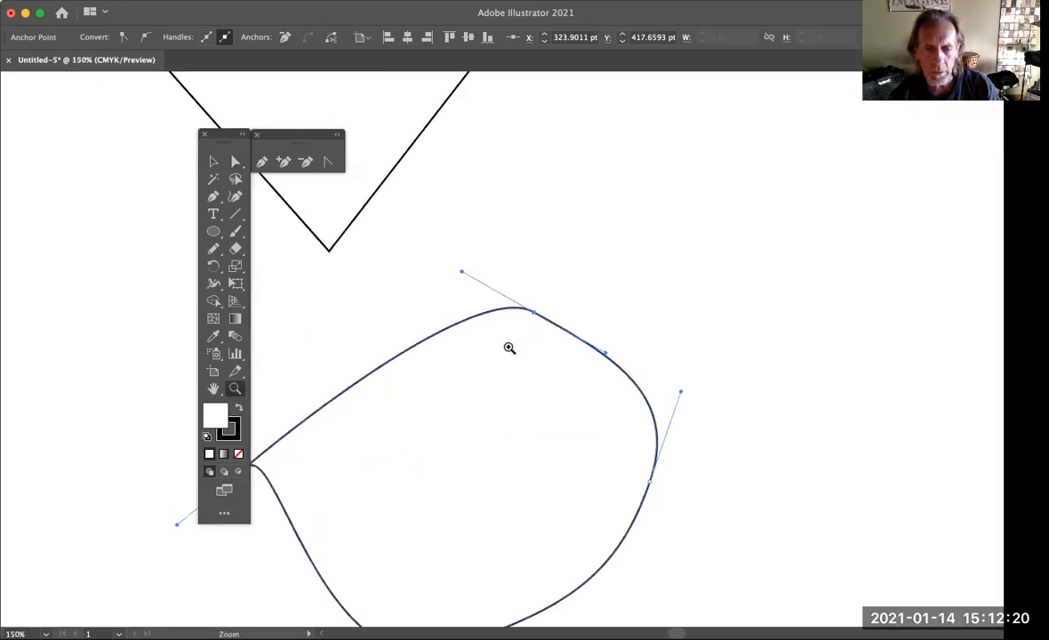
pyautogui.click(510, 347)
pyautogui.click(235, 164)
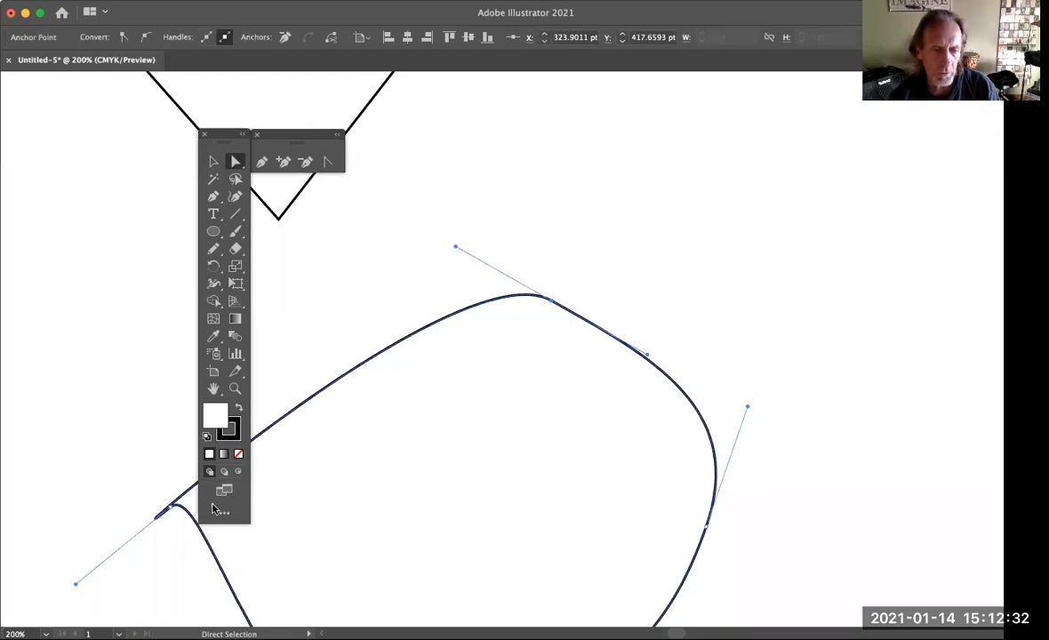
pyautogui.scroll(-1, 494, 516)
pyautogui.scroll(-3, 495, 516)
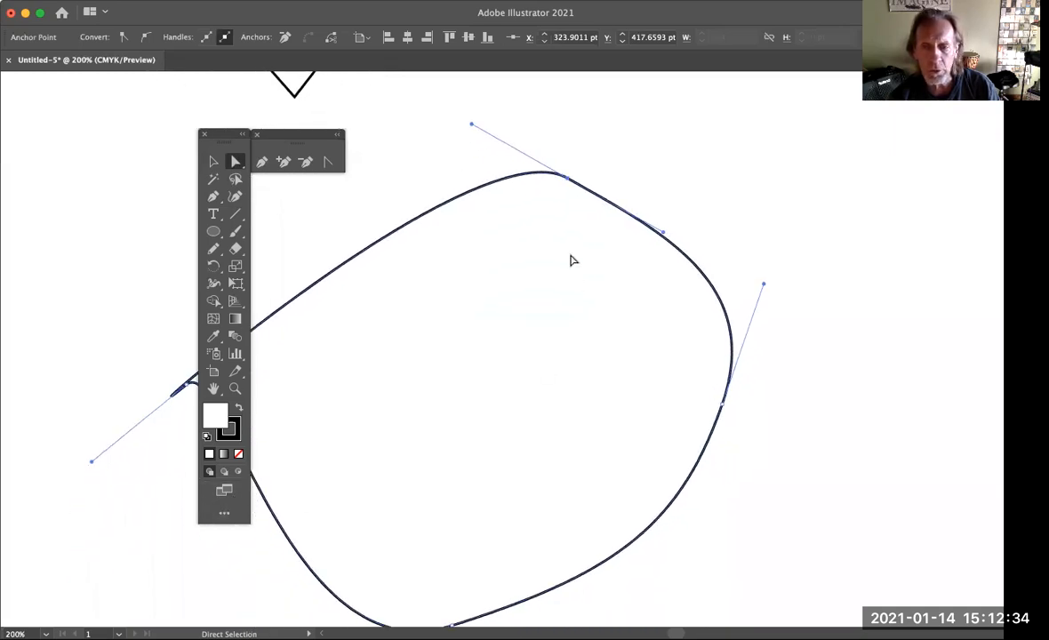
pyautogui.click(566, 178)
pyautogui.scroll(-3, 581, 381)
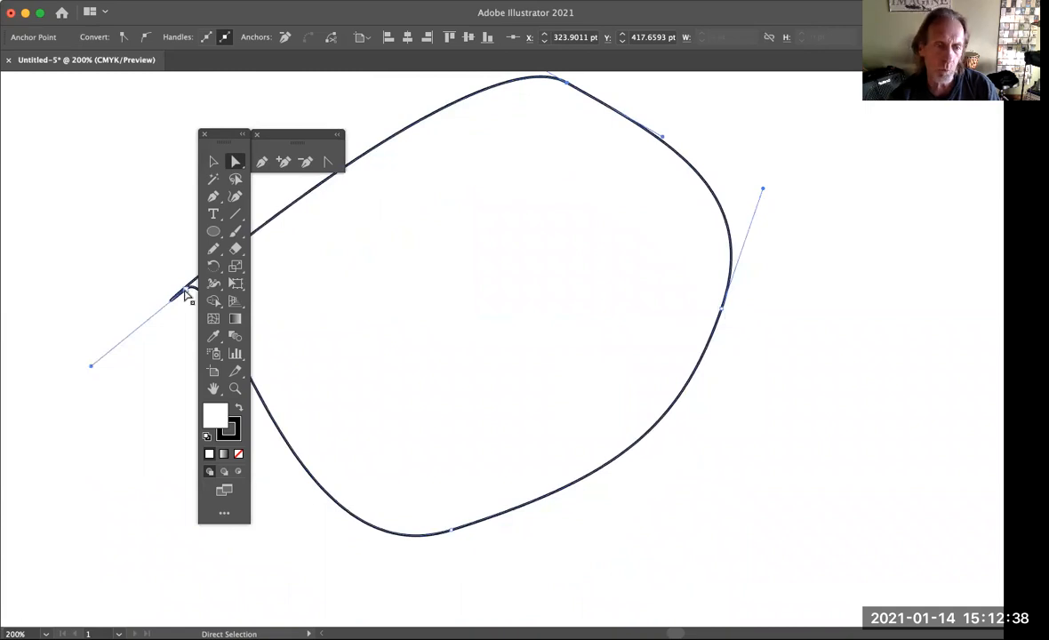
pyautogui.scroll(1, 474, 250)
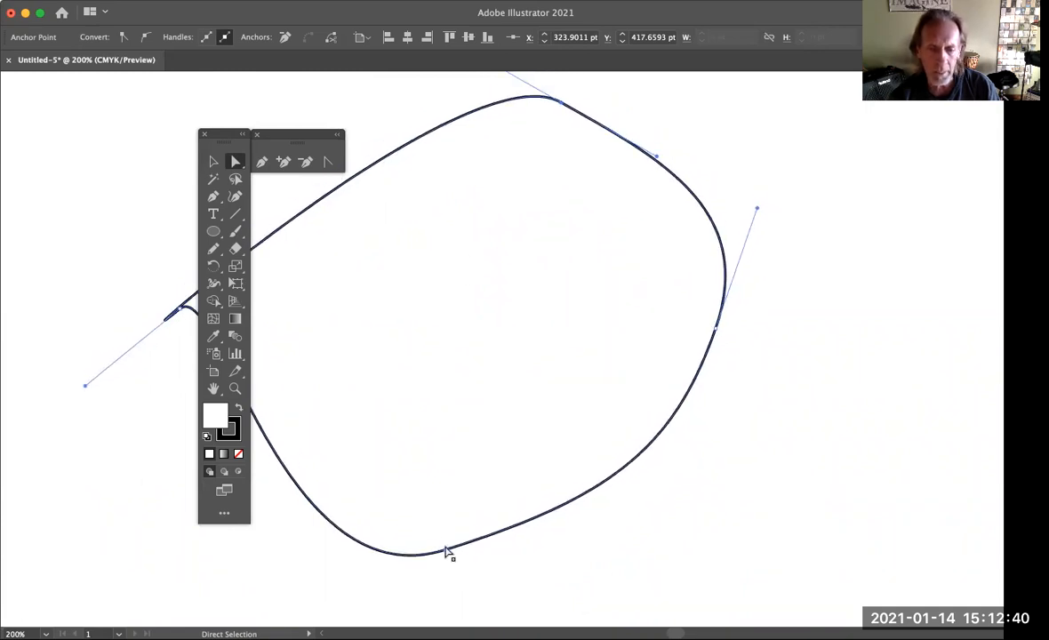
pyautogui.scroll(4, 533, 280)
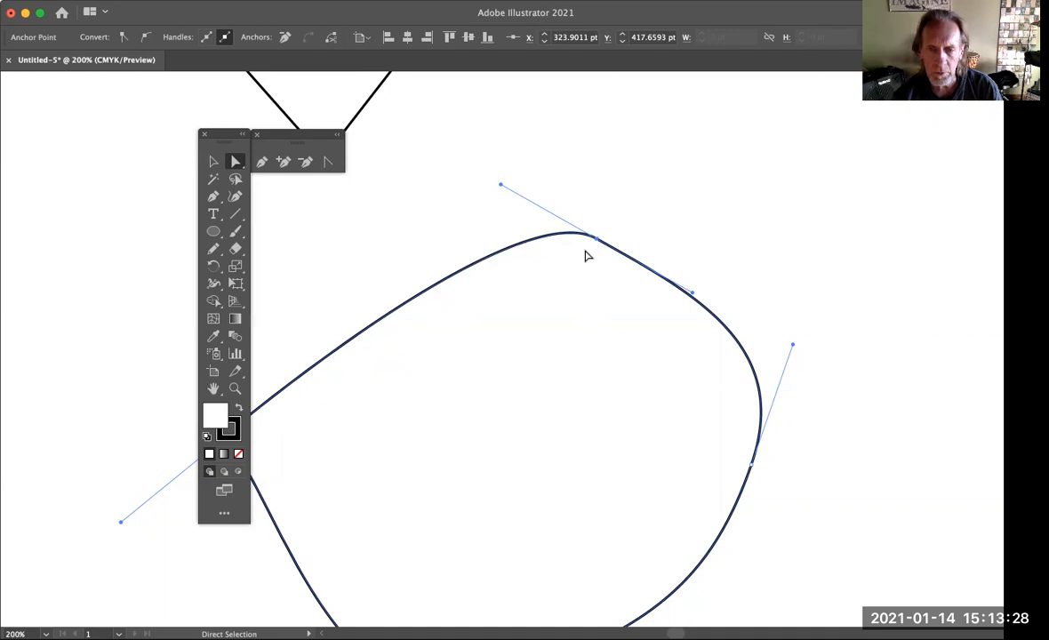
# Rotate the upper anchor's direction handles to nearly horizontal and swing the right anchor's upper handle inward
pyautogui.moveTo(501, 180); pyautogui.dragTo(492, 214)
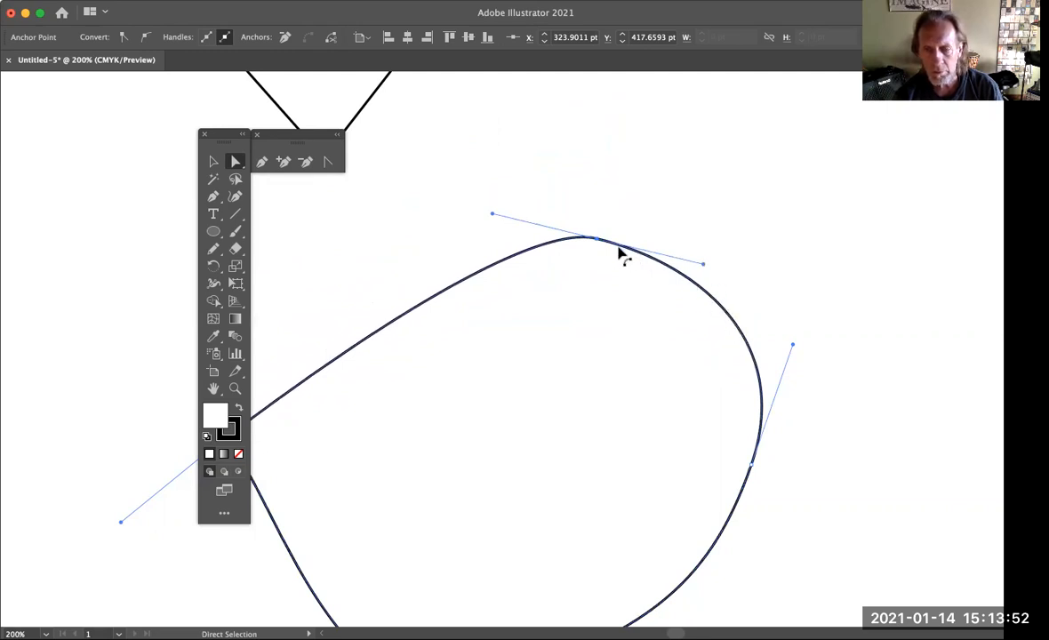
pyautogui.moveTo(703, 267); pyautogui.dragTo(695, 244)
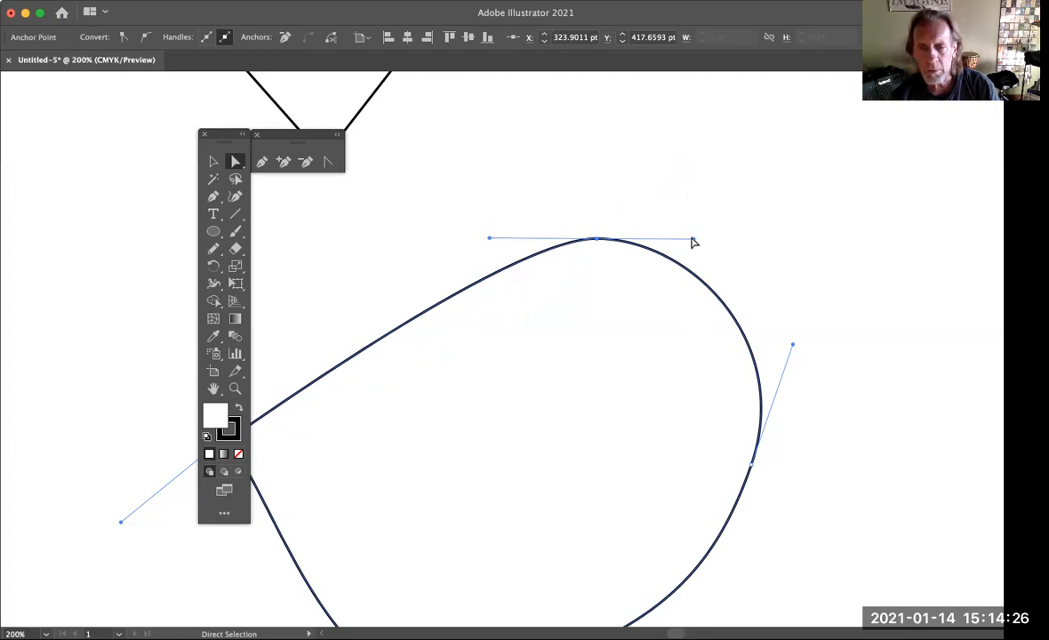
pyautogui.moveTo(693, 238)
pyautogui.mouseDown()
pyautogui.moveTo(696, 227)
pyautogui.moveTo(691, 242)
pyautogui.mouseUp()
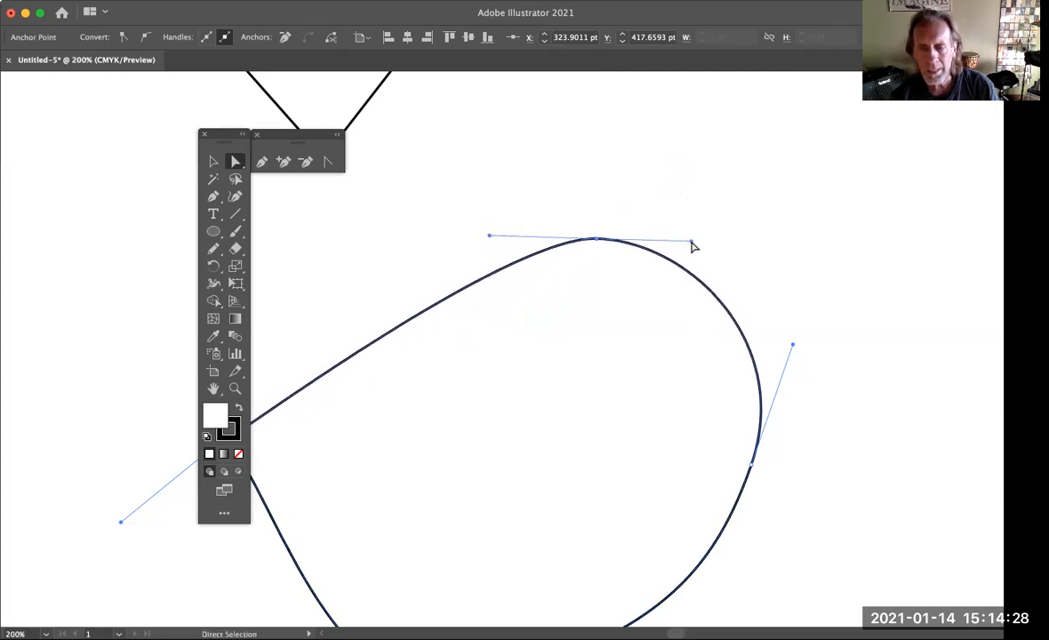
pyautogui.moveTo(793, 344)
pyautogui.mouseDown()
pyautogui.moveTo(752, 298)
pyautogui.moveTo(802, 307)
pyautogui.moveTo(797, 348)
pyautogui.mouseUp()
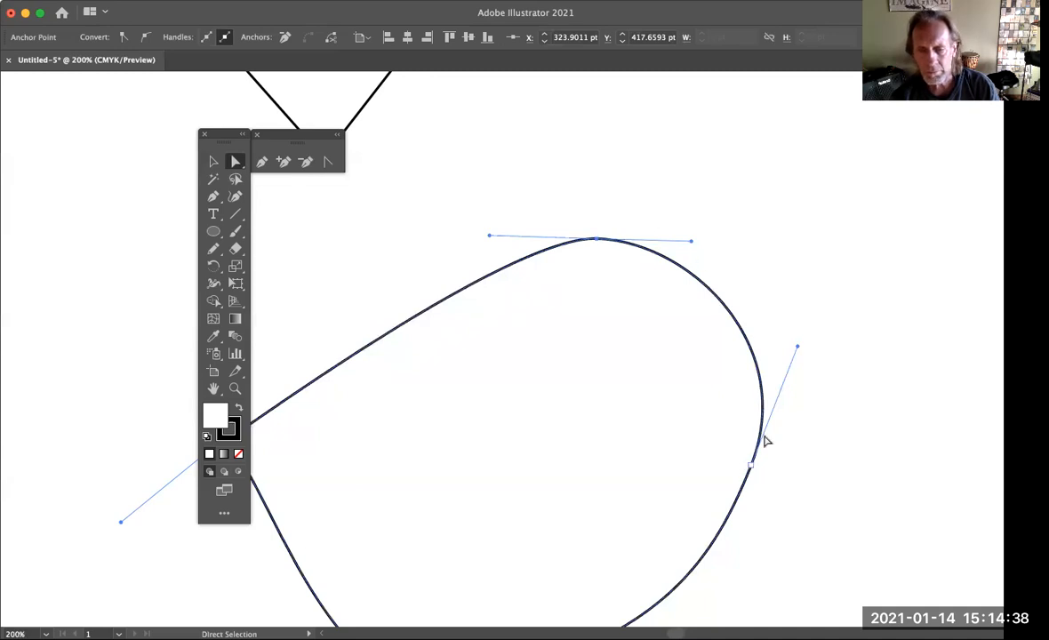
pyautogui.moveTo(797, 346); pyautogui.dragTo(773, 323)
# Reshape the upper-right curve by varying both handles' lengths, ending with horizontal upper-anchor handles and a long outward-angled handle on the right anchor
pyautogui.hscroll(-2, 773, 324)
pyautogui.moveTo(721, 251); pyautogui.dragTo(755, 260)
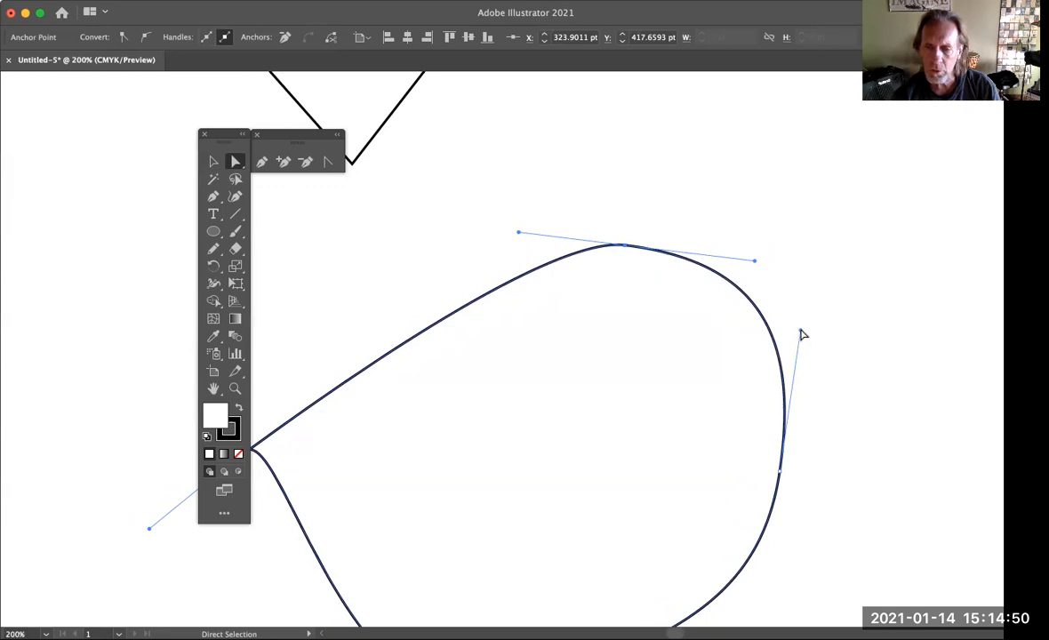
pyautogui.moveTo(799, 333); pyautogui.dragTo(788, 463)
pyautogui.moveTo(755, 261); pyautogui.dragTo(848, 243)
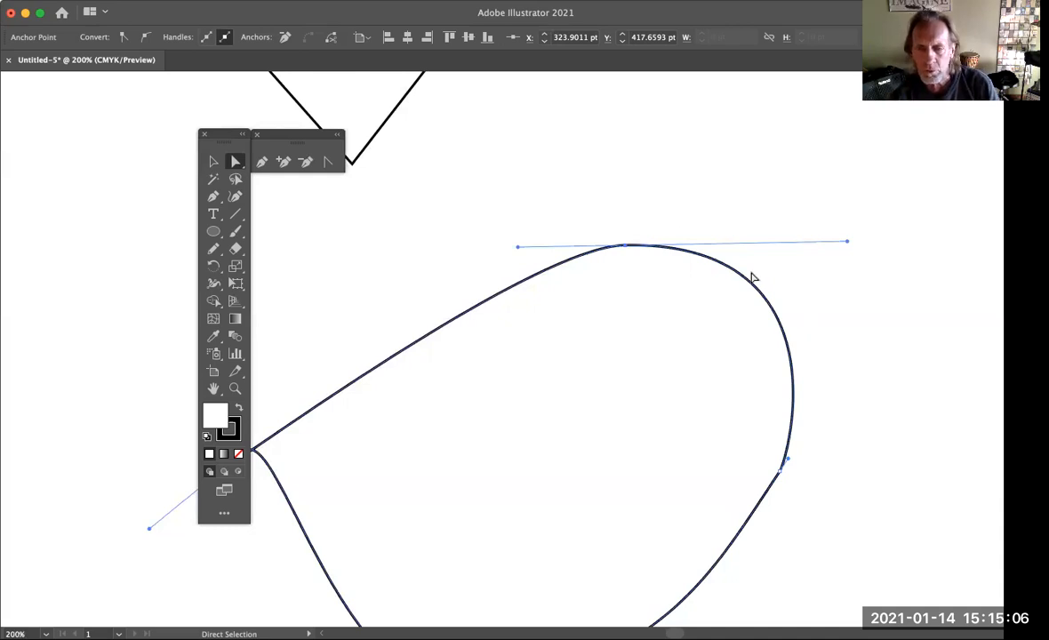
pyautogui.moveTo(849, 246); pyautogui.dragTo(761, 247)
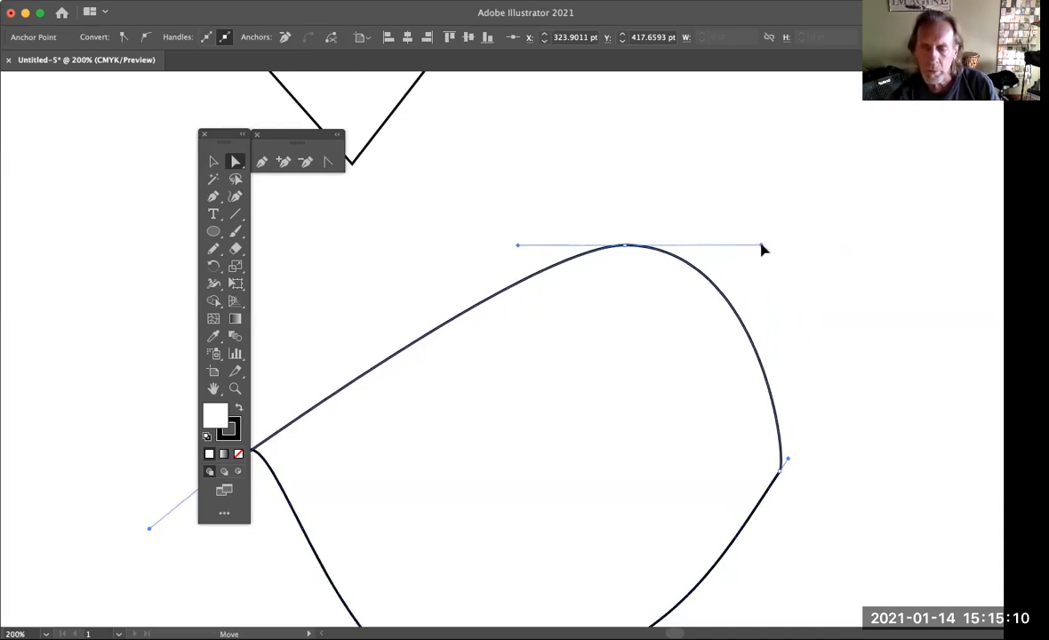
pyautogui.moveTo(782, 467); pyautogui.dragTo(824, 359)
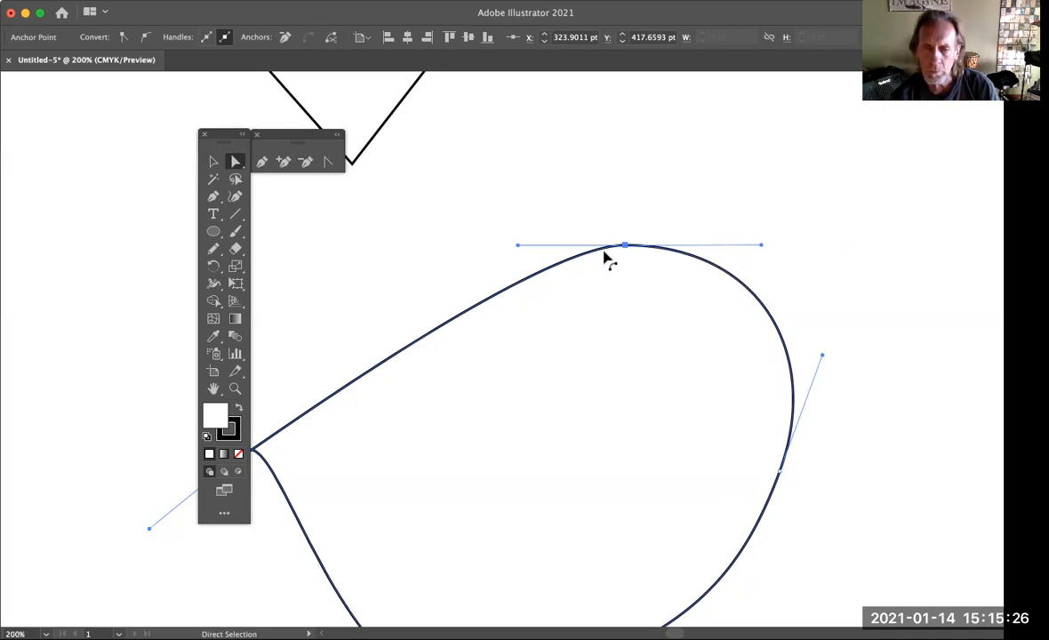
# Move the upper anchor point down and left to about X 266 pt, Y 446 pt, and angle its right handle upward
pyautogui.moveTo(625, 251); pyautogui.dragTo(494, 310)
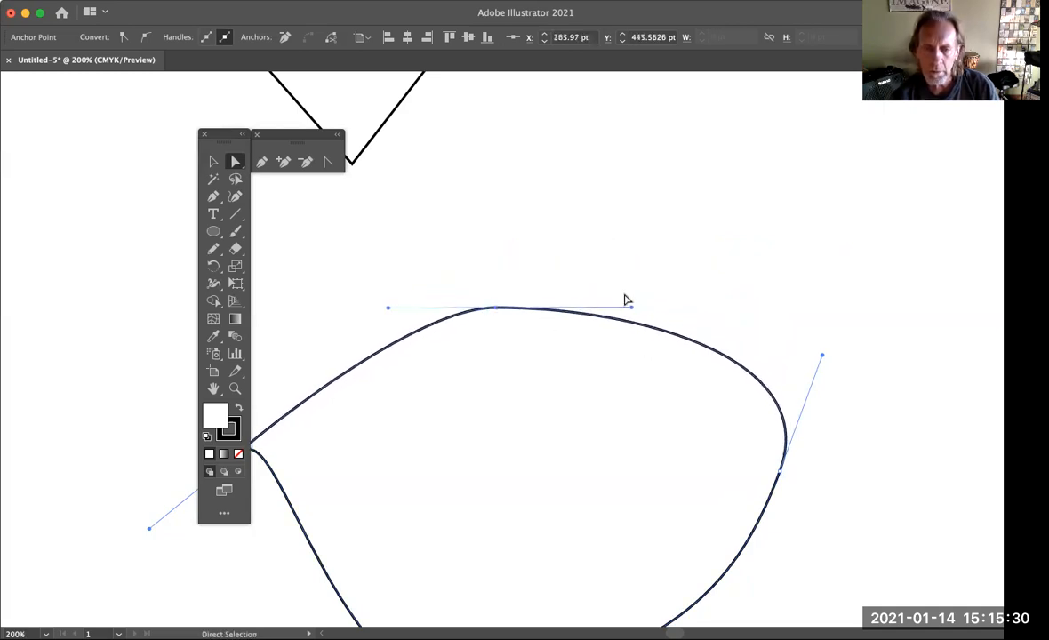
pyautogui.moveTo(632, 309); pyautogui.dragTo(673, 230)
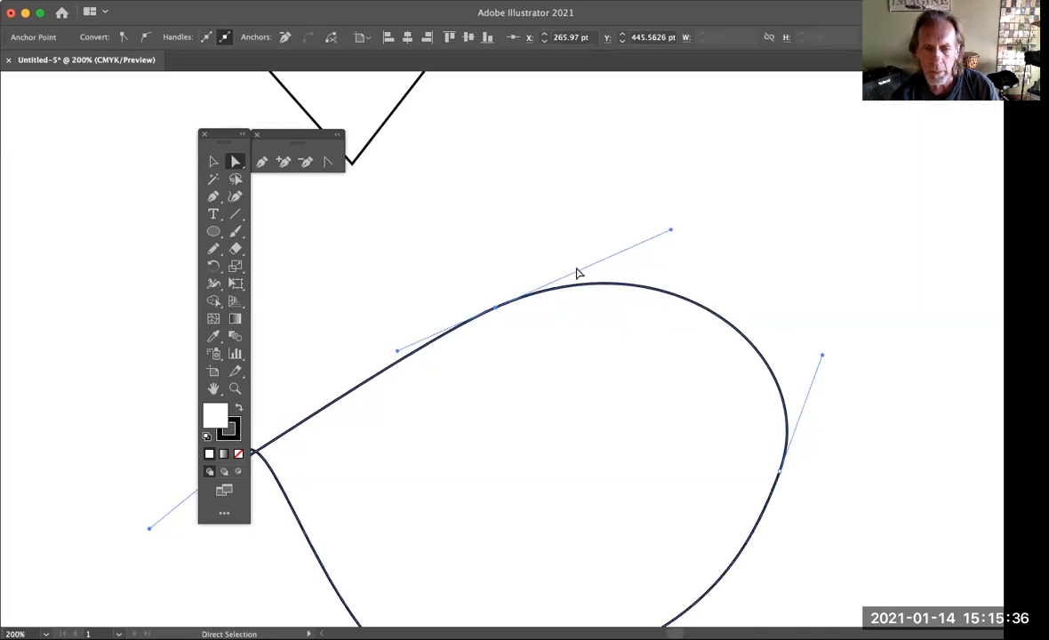
# Move the curved shape's upper anchor point to about X 286 pt, Y 437 pt, and shorten its right handle at a slightly steeper angle
pyautogui.moveTo(495, 307); pyautogui.dragTo(541, 292)
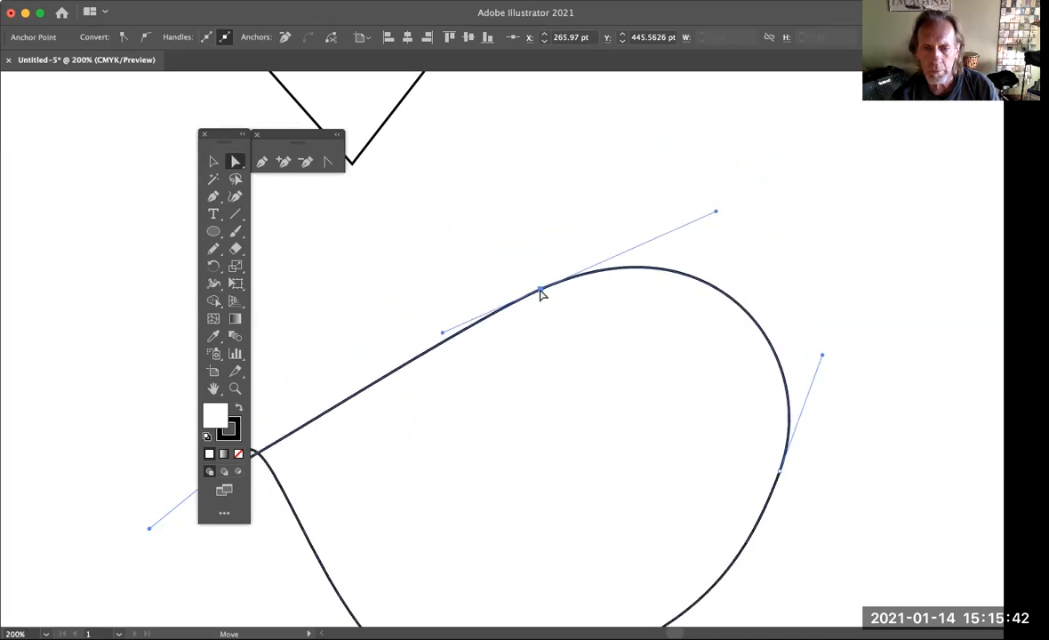
pyautogui.moveTo(718, 215); pyautogui.dragTo(667, 217)
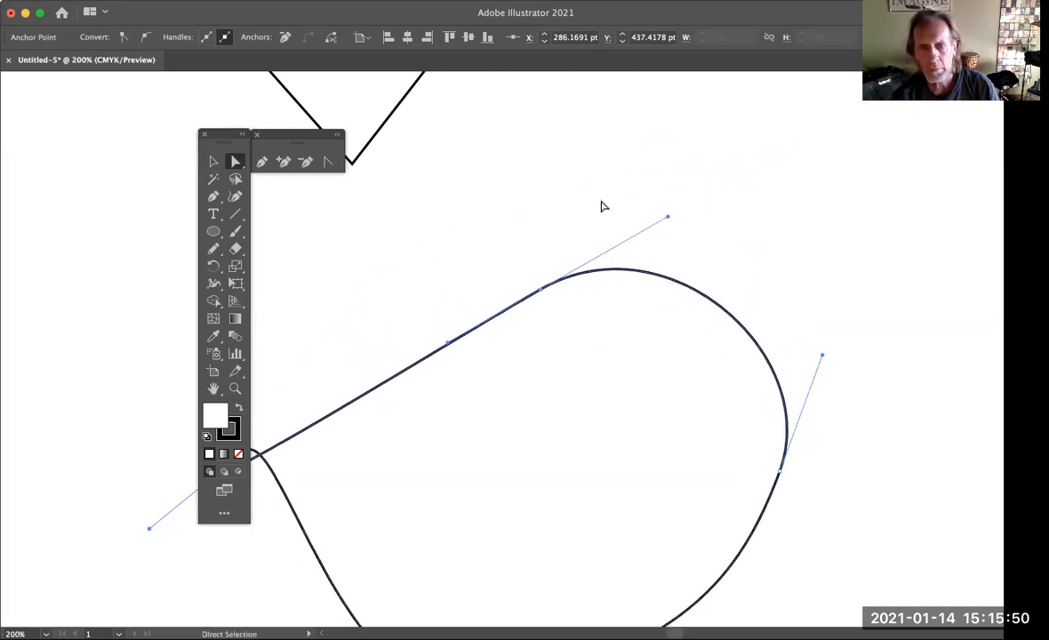
# Select the straight-sided shape's right corner, round it to about 97 pt with its live corner widget, and return it to a sharp corner
pyautogui.scroll(5, 587, 197)
pyautogui.hscroll(-5, 586, 197)
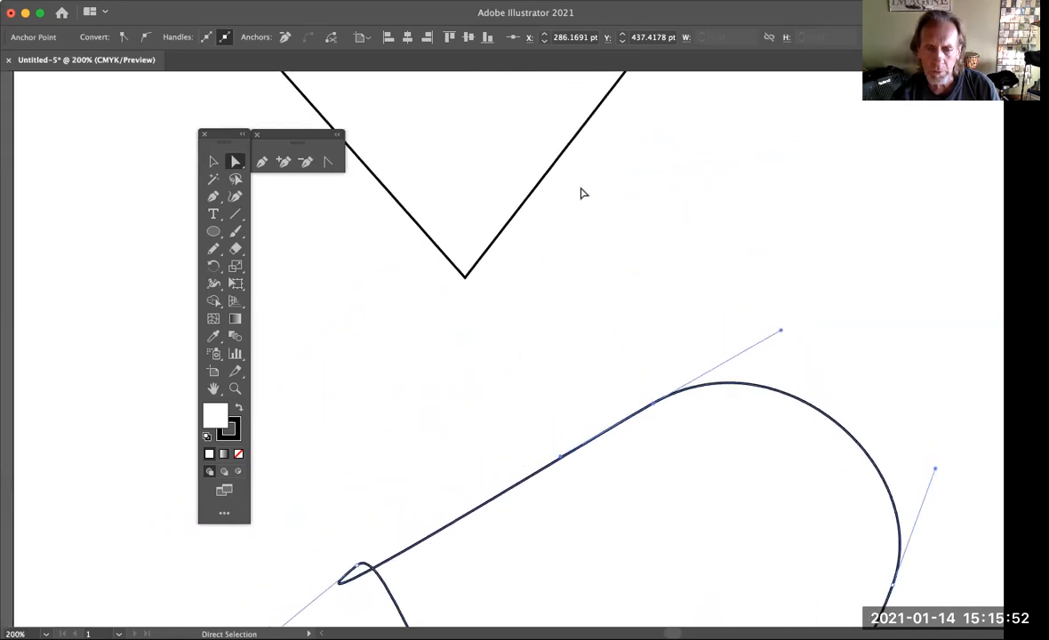
pyautogui.scroll(10, 582, 193)
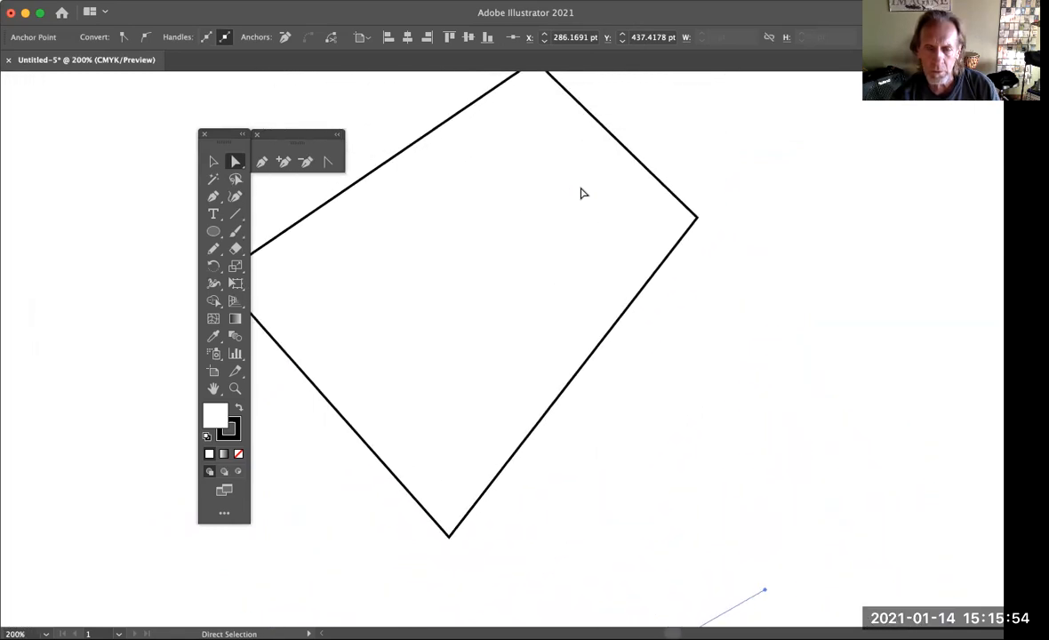
pyautogui.scroll(1, 583, 193)
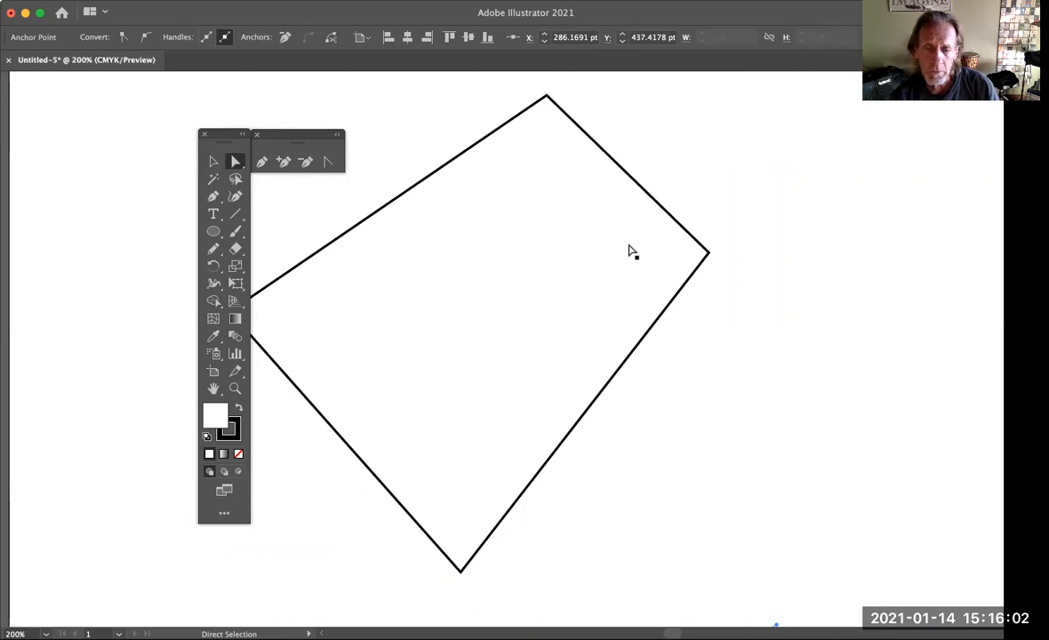
pyautogui.click(708, 255)
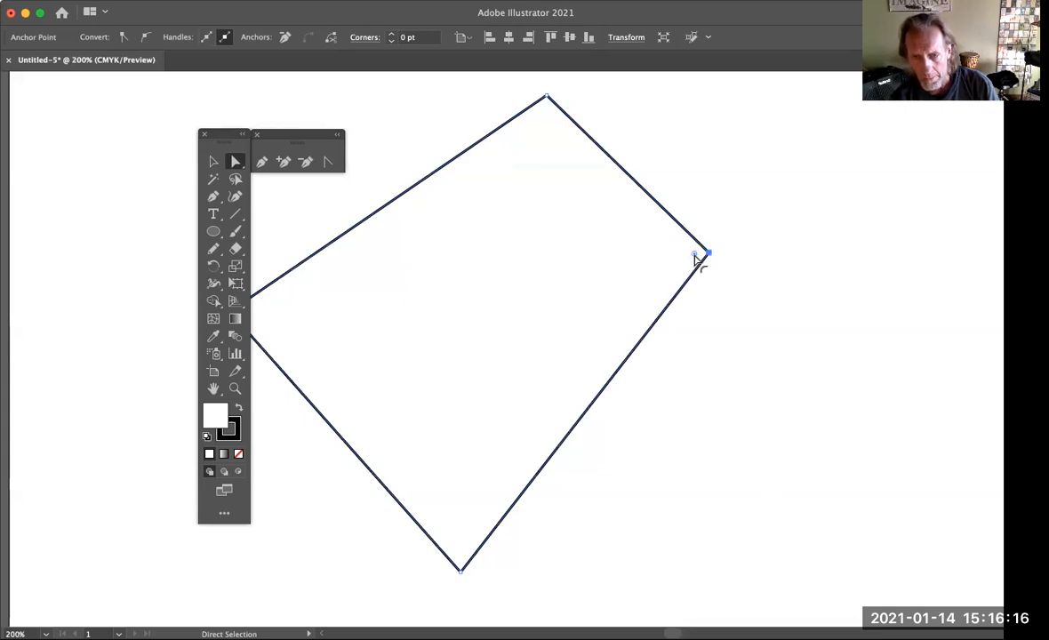
pyautogui.moveTo(696, 258); pyautogui.dragTo(420, 288)
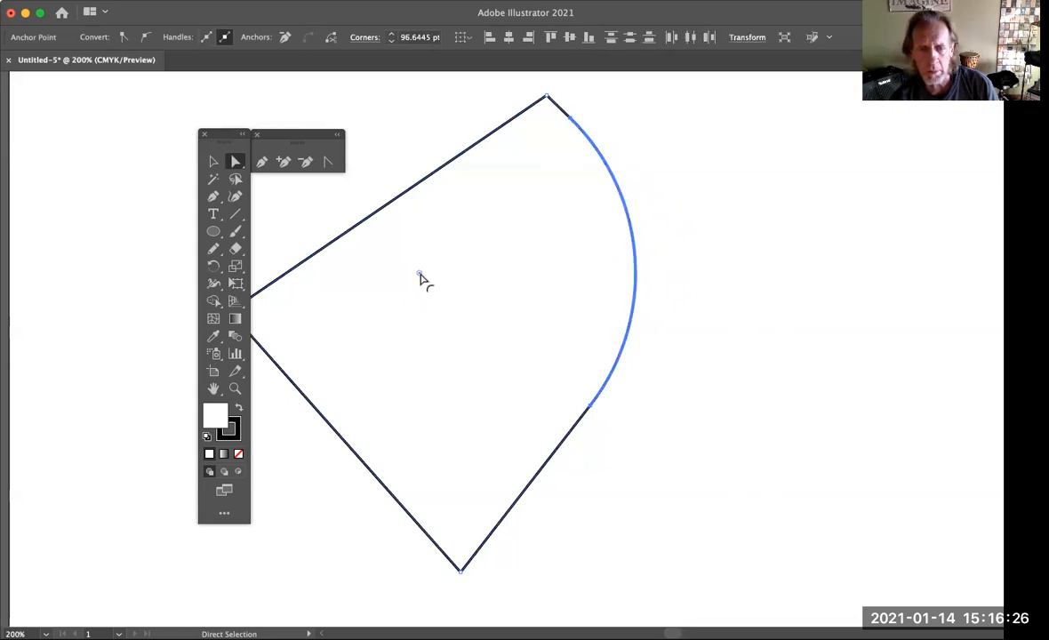
pyautogui.moveTo(421, 279); pyautogui.dragTo(546, 263)
pyautogui.moveTo(642, 231); pyautogui.dragTo(747, 221)
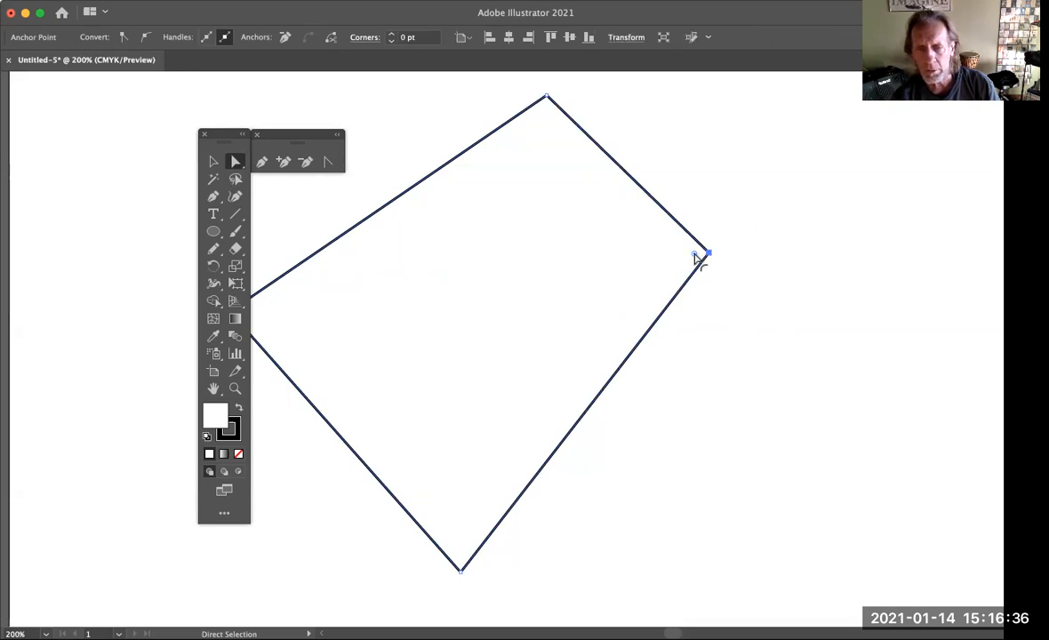
# Round the same right corner as far as it allows, about 113 pt, restore the sharp corner and deselect the shape
pyautogui.moveTo(696, 258); pyautogui.dragTo(245, 327)
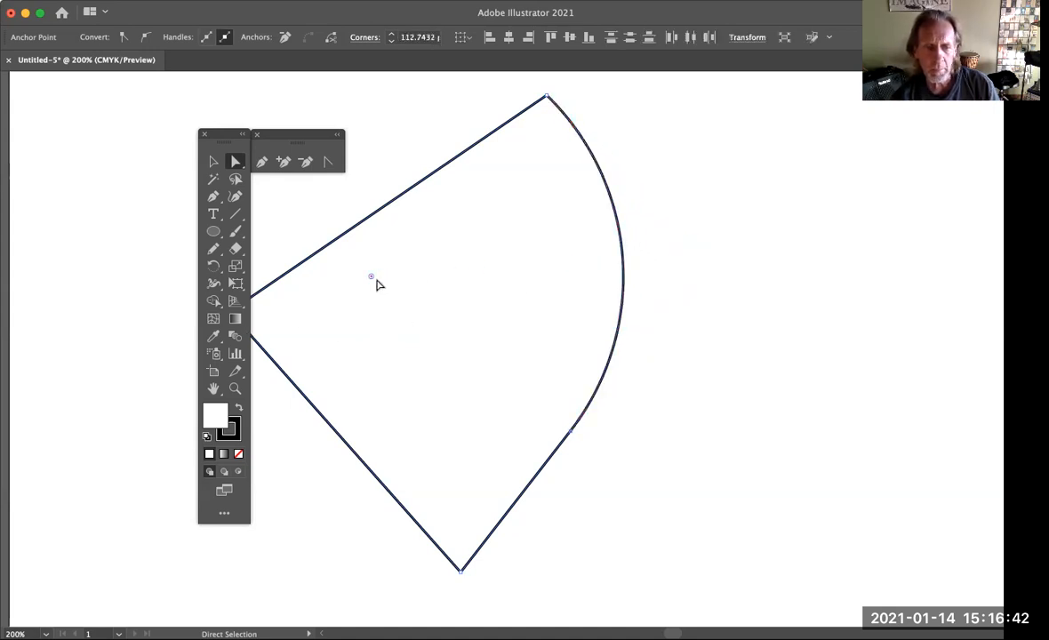
pyautogui.moveTo(371, 280)
pyautogui.mouseDown()
pyautogui.moveTo(328, 281)
pyautogui.moveTo(382, 277)
pyautogui.mouseUp()
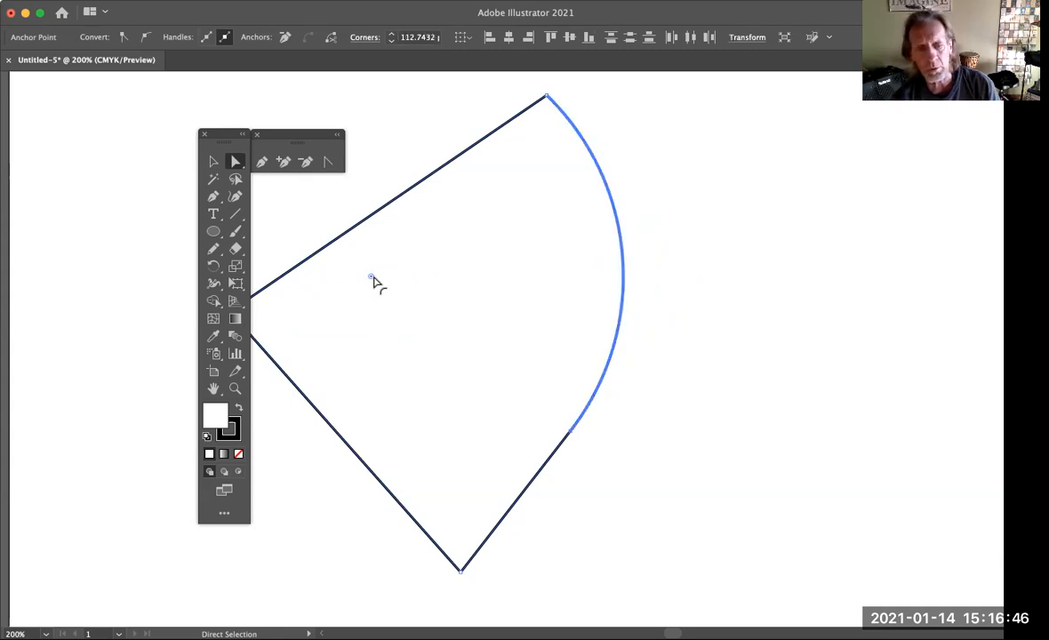
pyautogui.moveTo(373, 281); pyautogui.dragTo(722, 258)
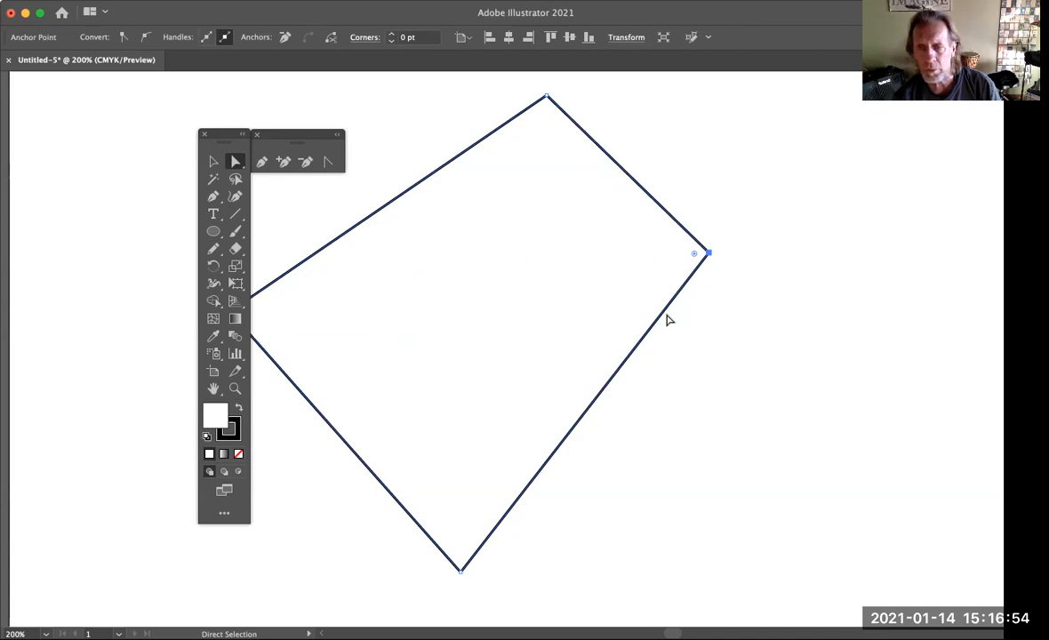
pyautogui.click(735, 268)
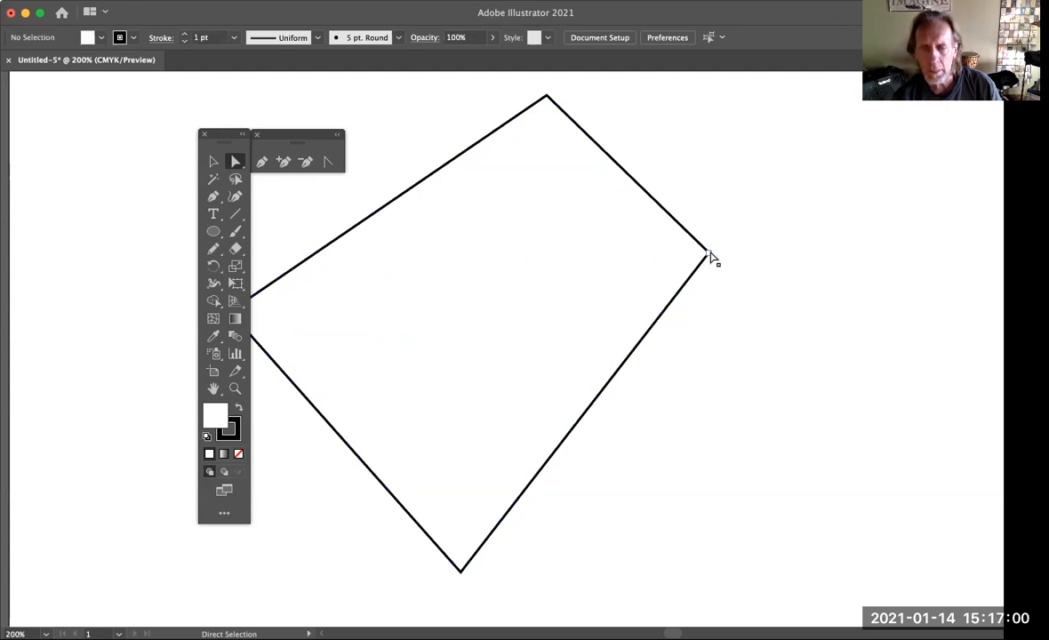
# Convert the straight-sided shape's right corner into a smooth point with the Anchor Point tool, pulling out nearly vertical handles that bulge both adjoining segments outward
pyautogui.click(709, 254)
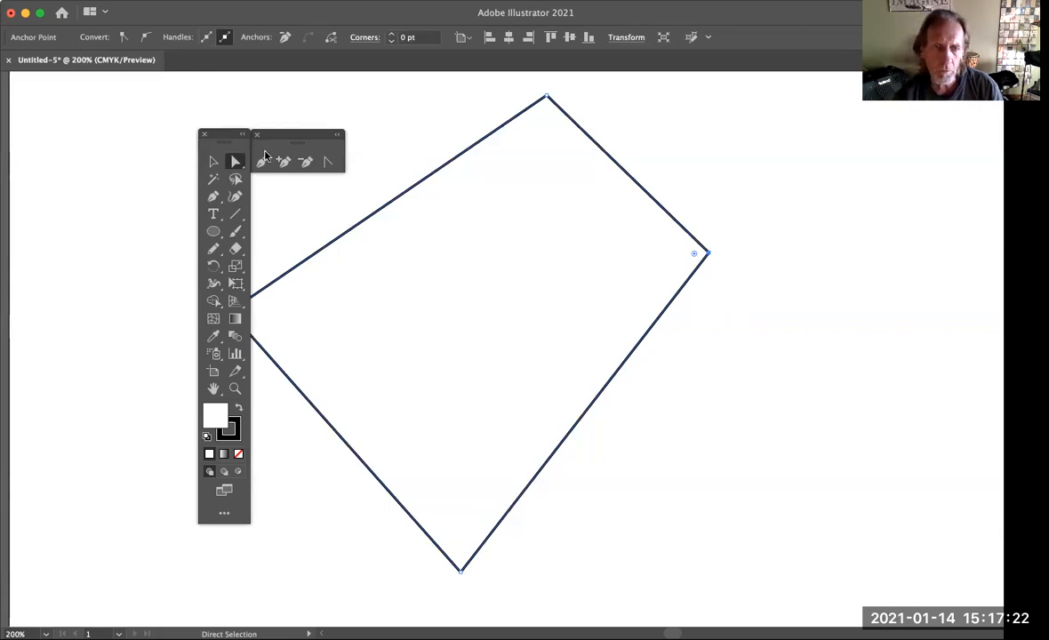
pyautogui.moveTo(291, 136); pyautogui.dragTo(328, 117)
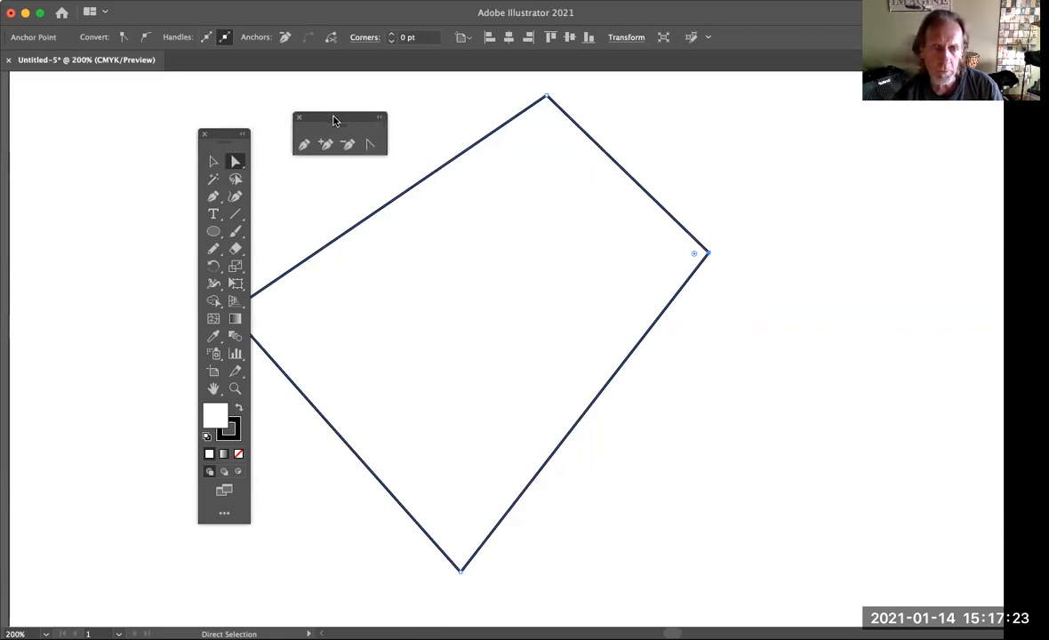
pyautogui.click(371, 145)
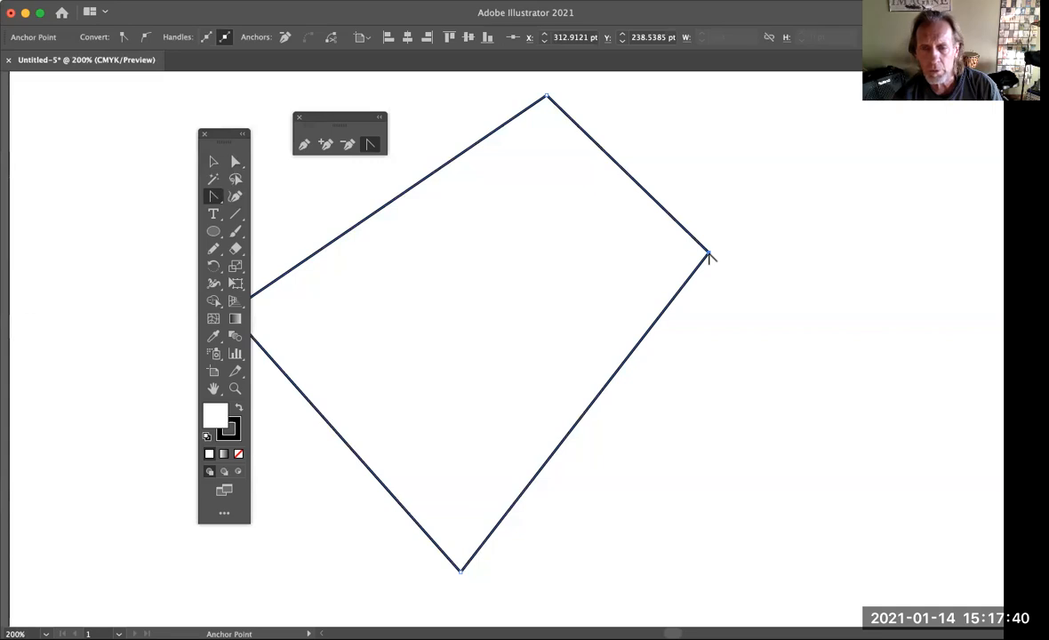
pyautogui.moveTo(709, 256); pyautogui.dragTo(736, 165)
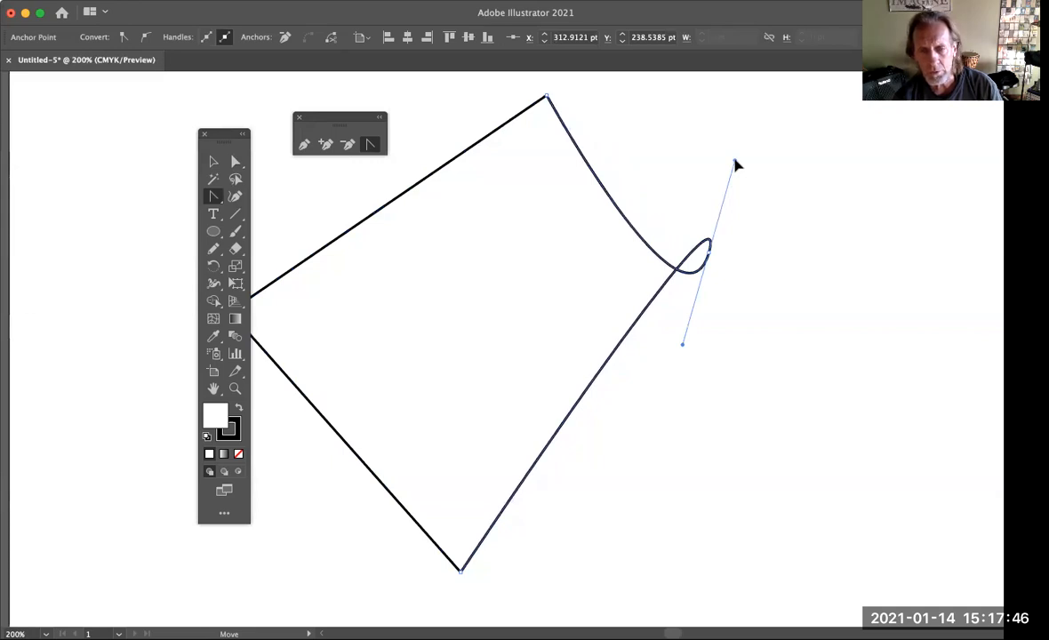
pyautogui.moveTo(736, 164); pyautogui.dragTo(711, 315)
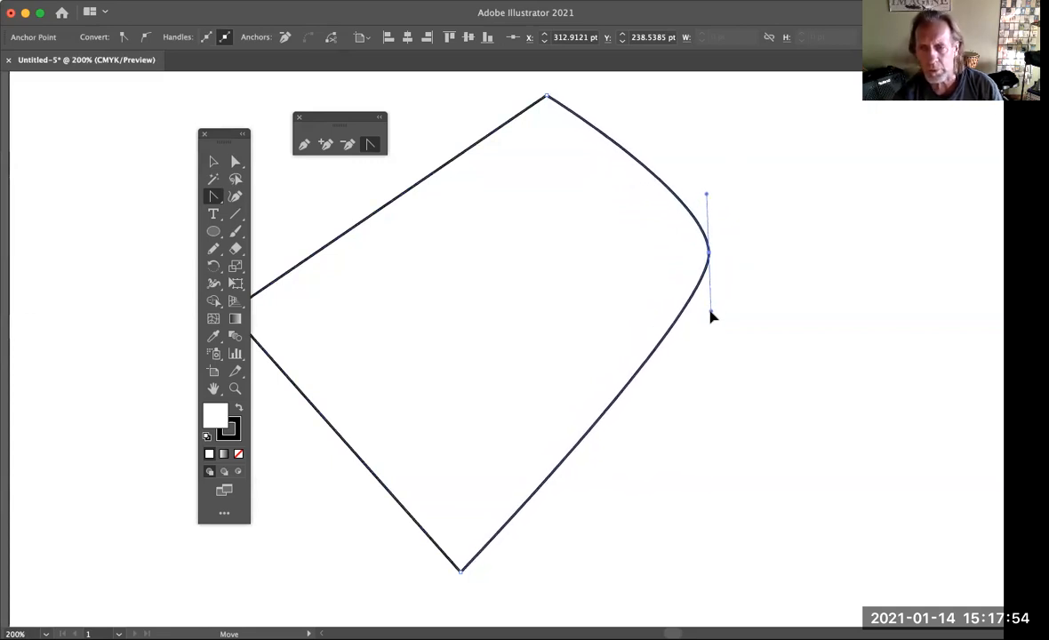
# Bend the upper-right segment inward by swinging the right anchor's upper handle into the shape and lengthening it with Direct Selection
pyautogui.click(234, 161)
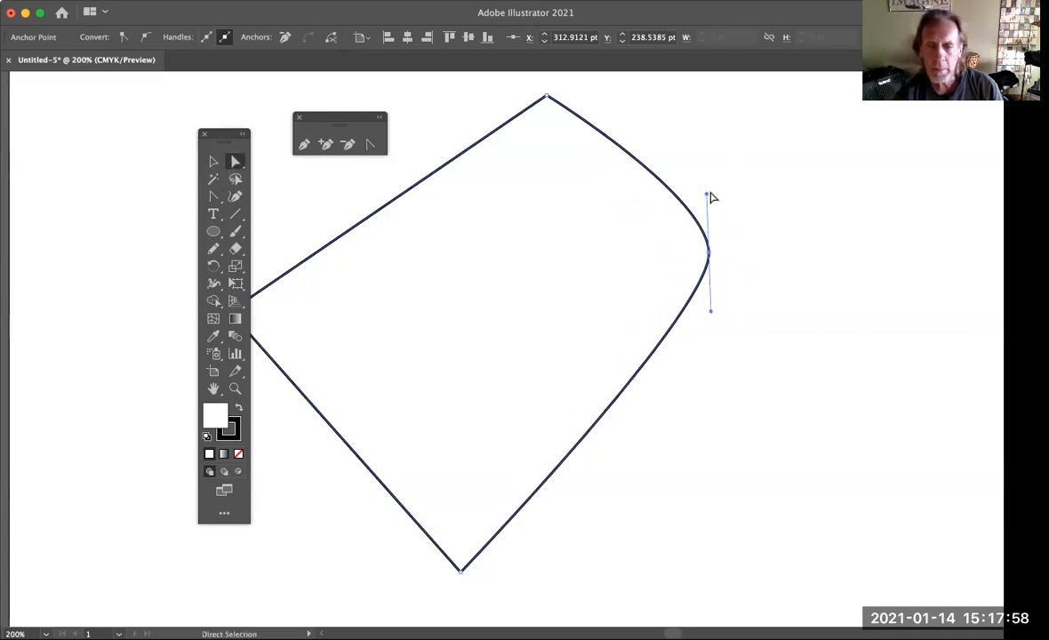
pyautogui.moveTo(709, 198); pyautogui.dragTo(545, 281)
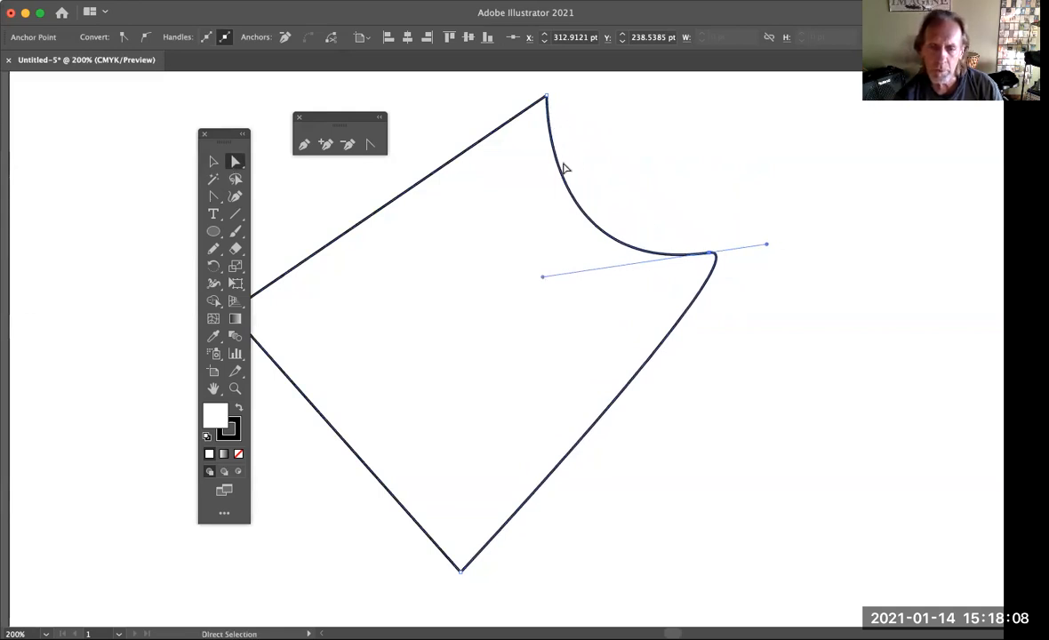
pyautogui.click(631, 365)
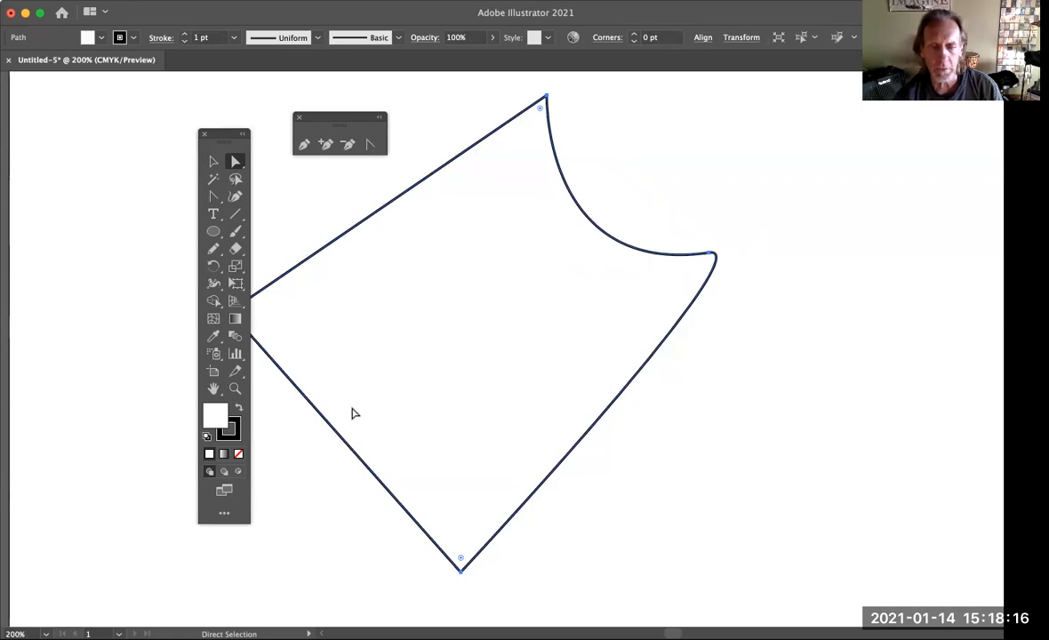
# Straighten the curved shape's lower-right segment by collapsing its two direction handles onto their anchor points with the Anchor Point tool
pyautogui.scroll(-5, 669, 481)
pyautogui.scroll(-10, 668, 481)
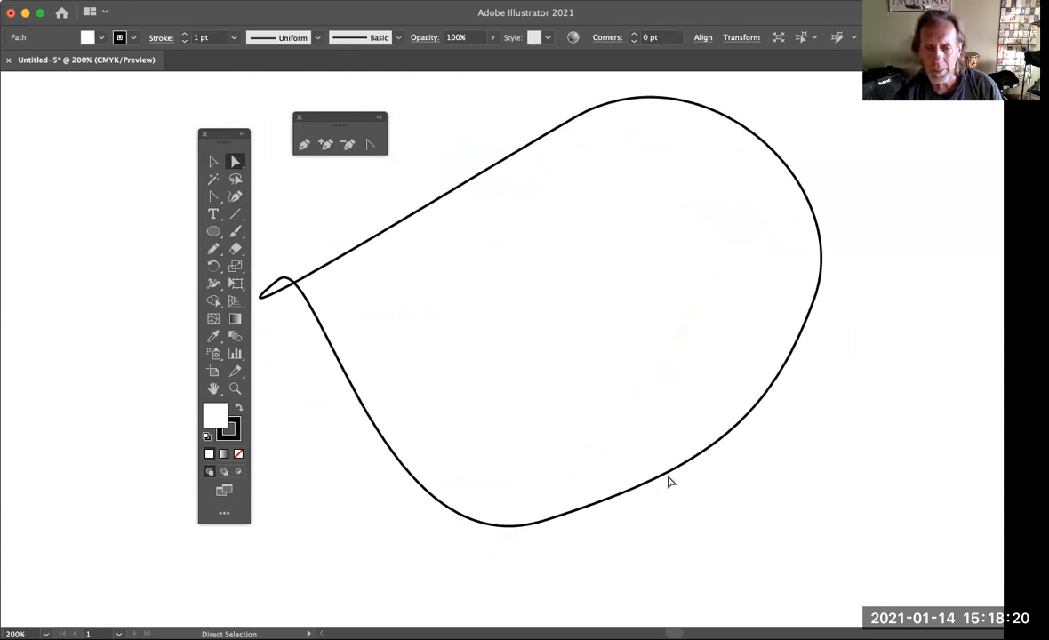
pyautogui.click(676, 476)
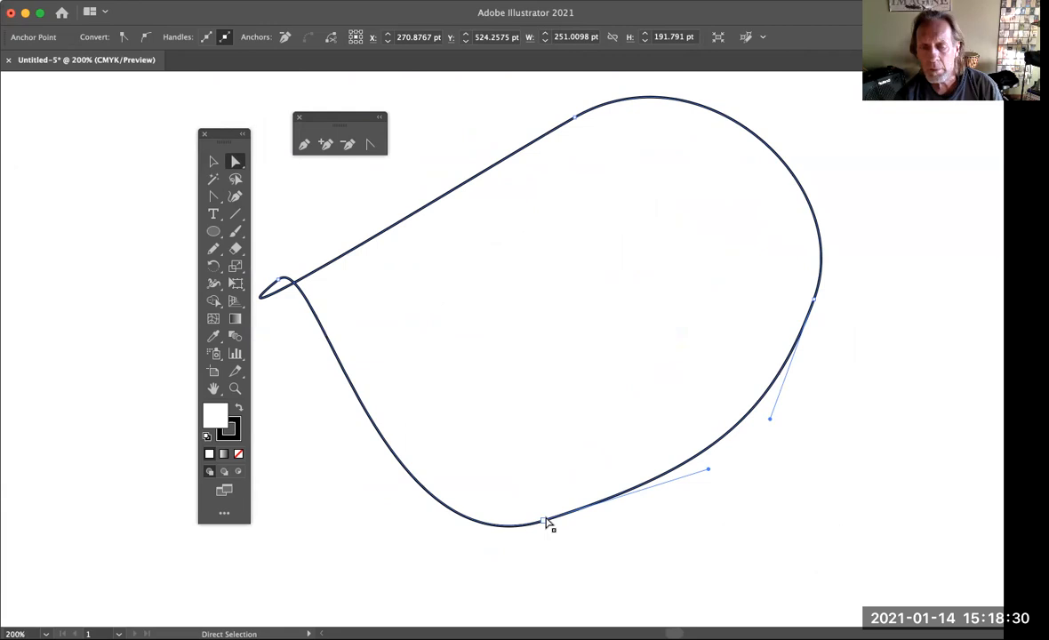
pyautogui.click(371, 145)
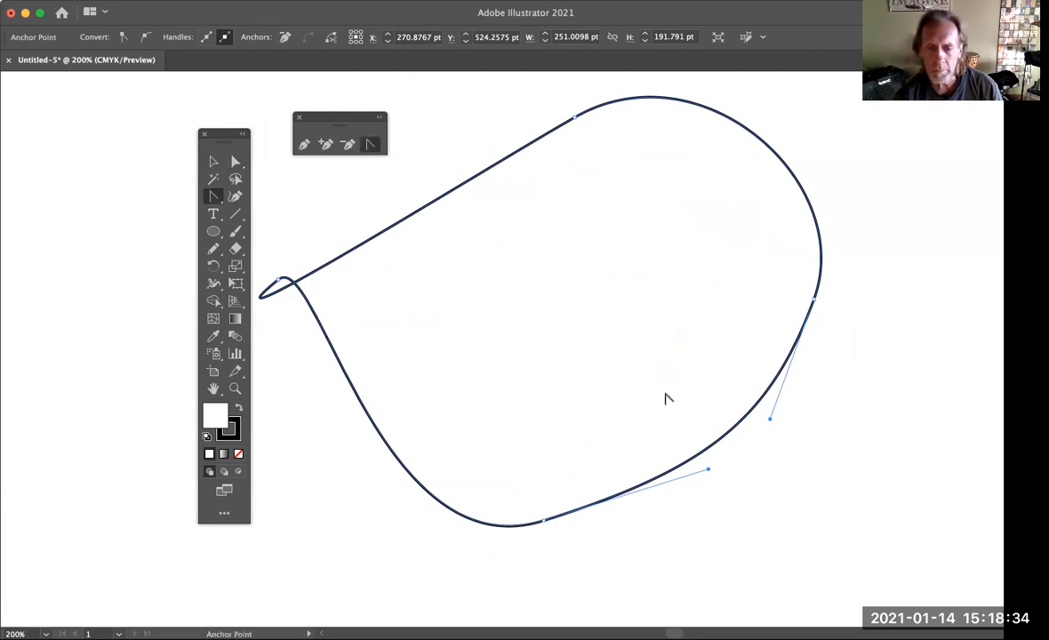
pyautogui.moveTo(710, 473); pyautogui.dragTo(546, 526)
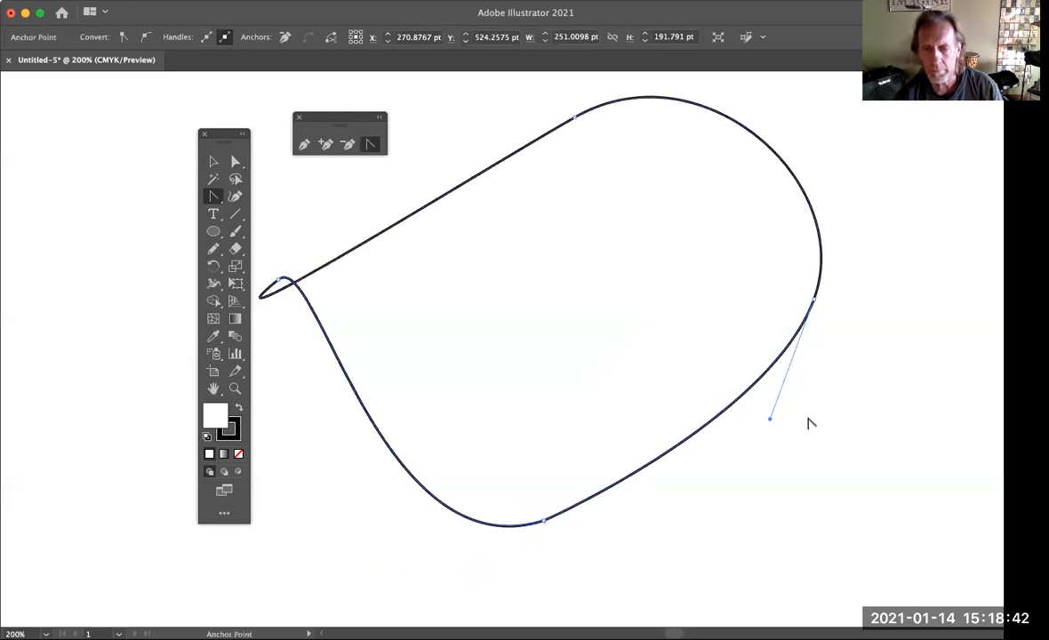
pyautogui.moveTo(770, 423); pyautogui.dragTo(813, 302)
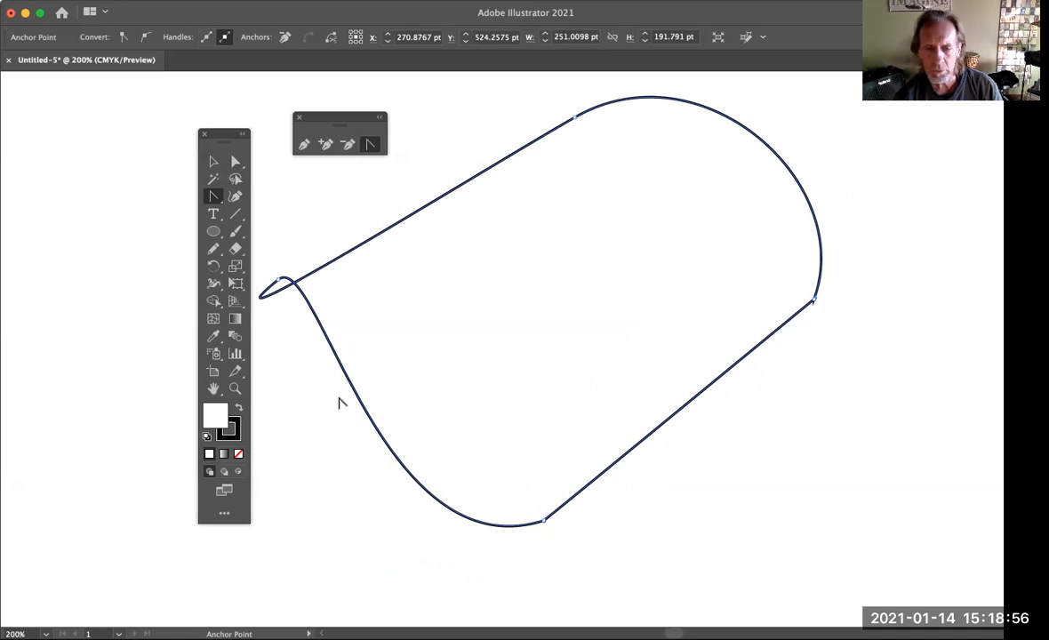
# Remove the spike at the curved shape's right anchor by collapsing its tiny leftover handle exactly onto the point at 3200%
pyautogui.click(234, 389)
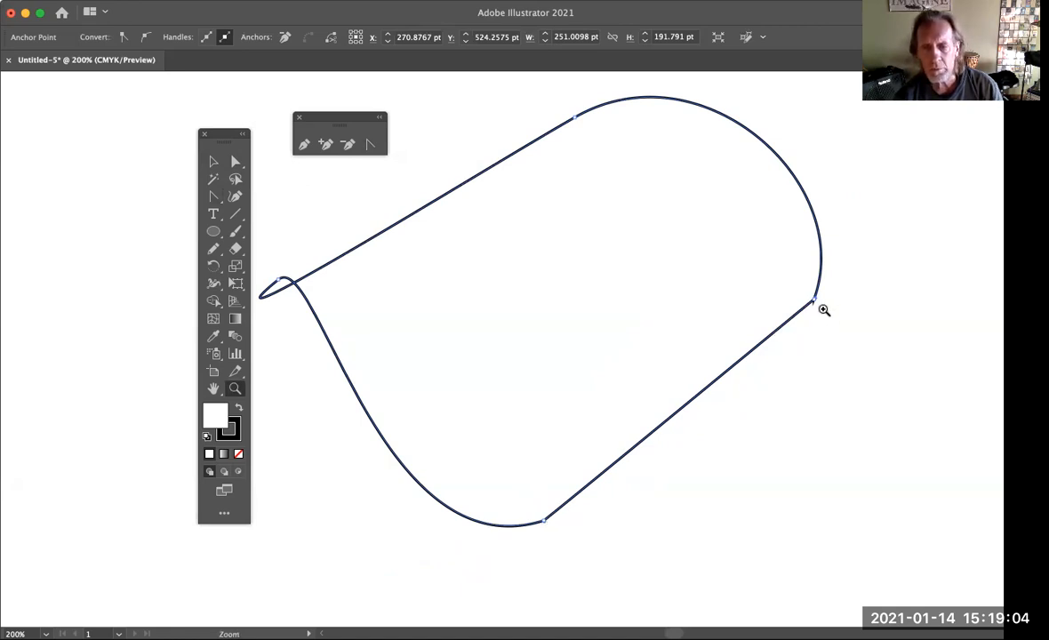
pyautogui.click(821, 307)
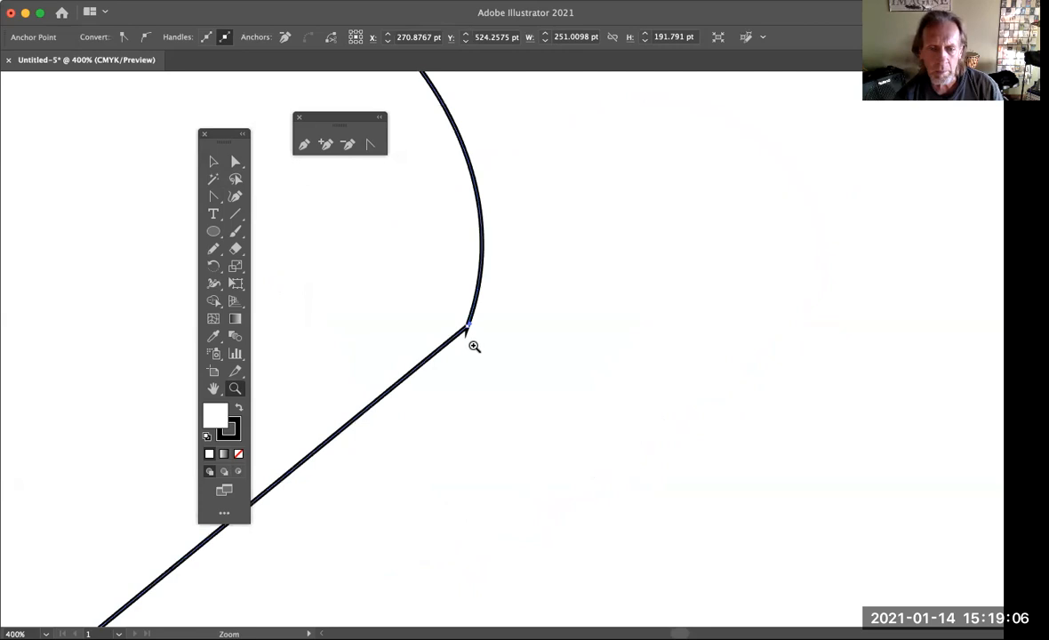
pyautogui.click(474, 345)
pyautogui.click(527, 341)
pyautogui.click(527, 341)
pyautogui.click(481, 344)
pyautogui.click(481, 345)
pyautogui.click(561, 370)
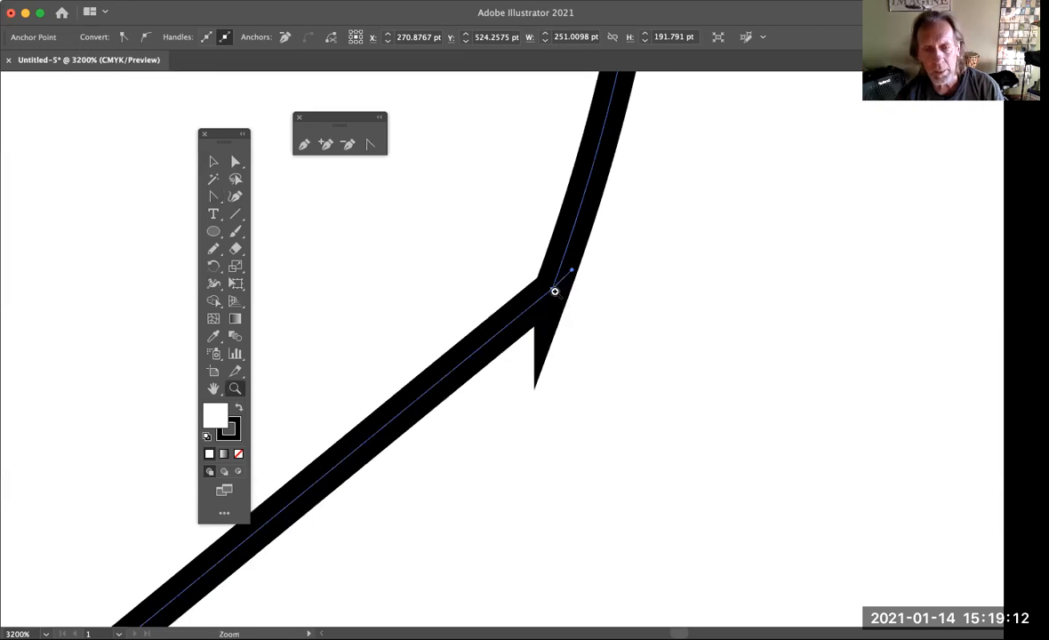
pyautogui.click(369, 144)
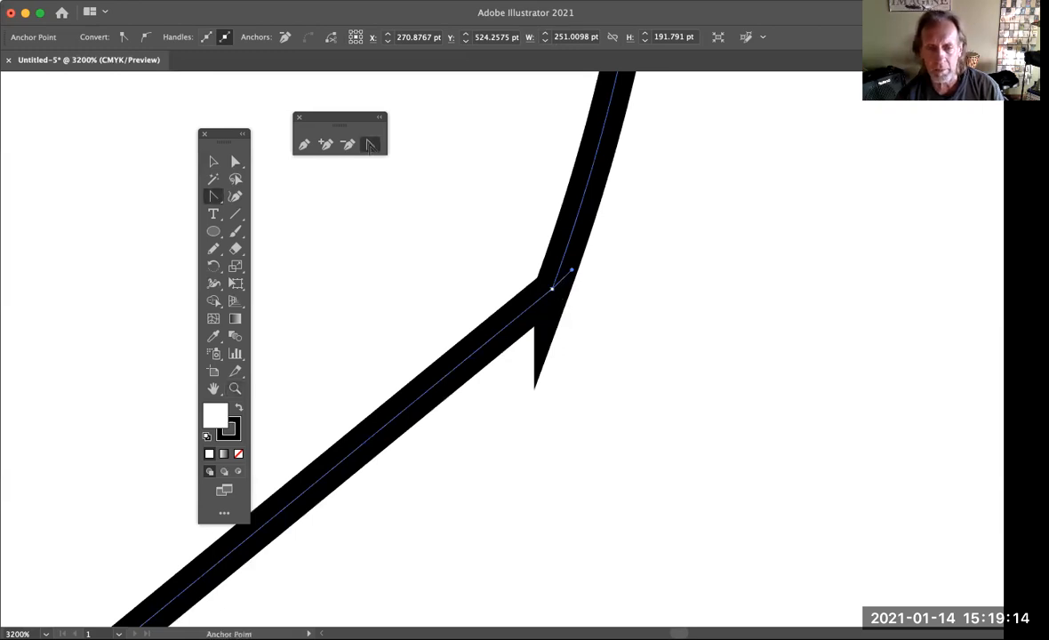
pyautogui.moveTo(574, 277); pyautogui.dragTo(552, 289)
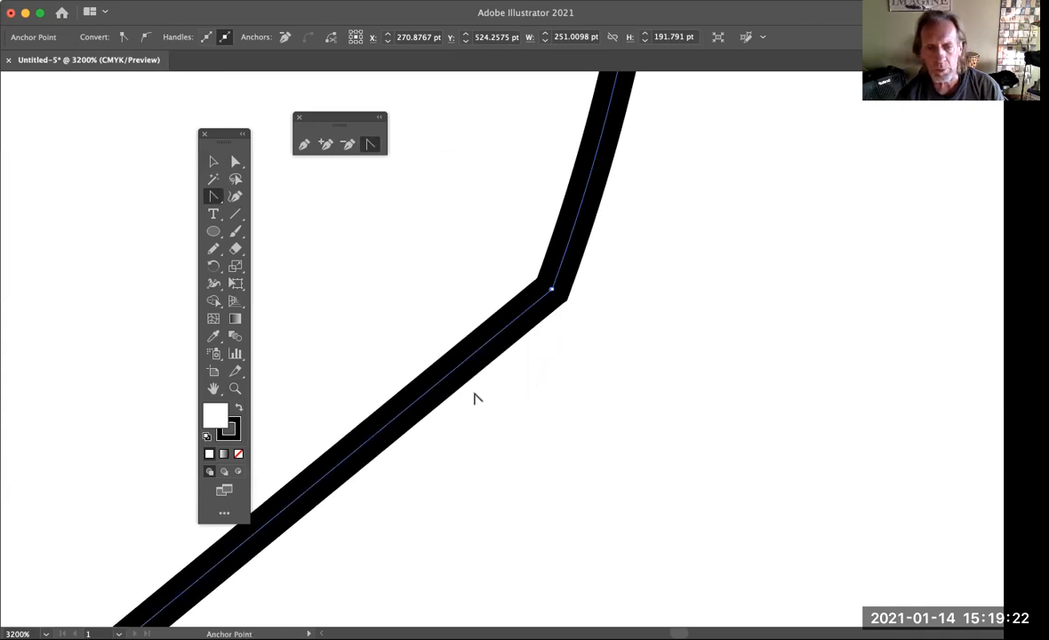
# Clean up the lower anchor at the other end of the straight segment by adjusting its tiny leftover handle until the corner has no spike
pyautogui.scroll(-5, 474, 393)
pyautogui.hscroll(-5, 474, 394)
pyautogui.scroll(-3, 474, 398)
pyautogui.hscroll(-4, 474, 398)
pyautogui.scroll(-3, 474, 398)
pyautogui.hscroll(-3, 474, 399)
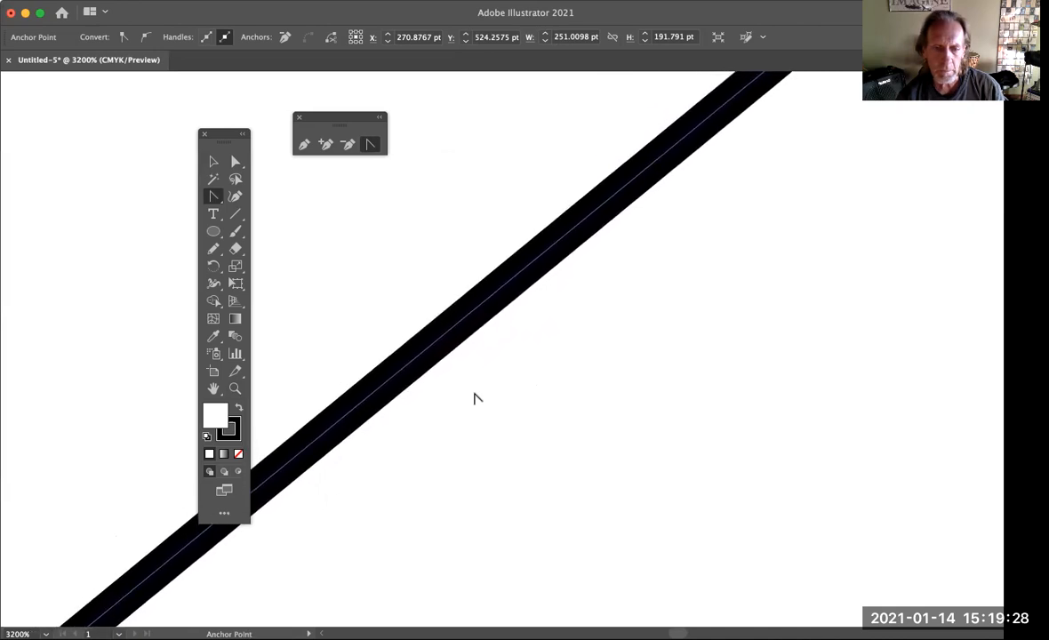
pyautogui.scroll(-3, 474, 398)
pyautogui.hscroll(-3, 474, 399)
pyautogui.hscroll(-3, 474, 398)
pyautogui.scroll(-3, 474, 398)
pyautogui.hscroll(-5, 474, 399)
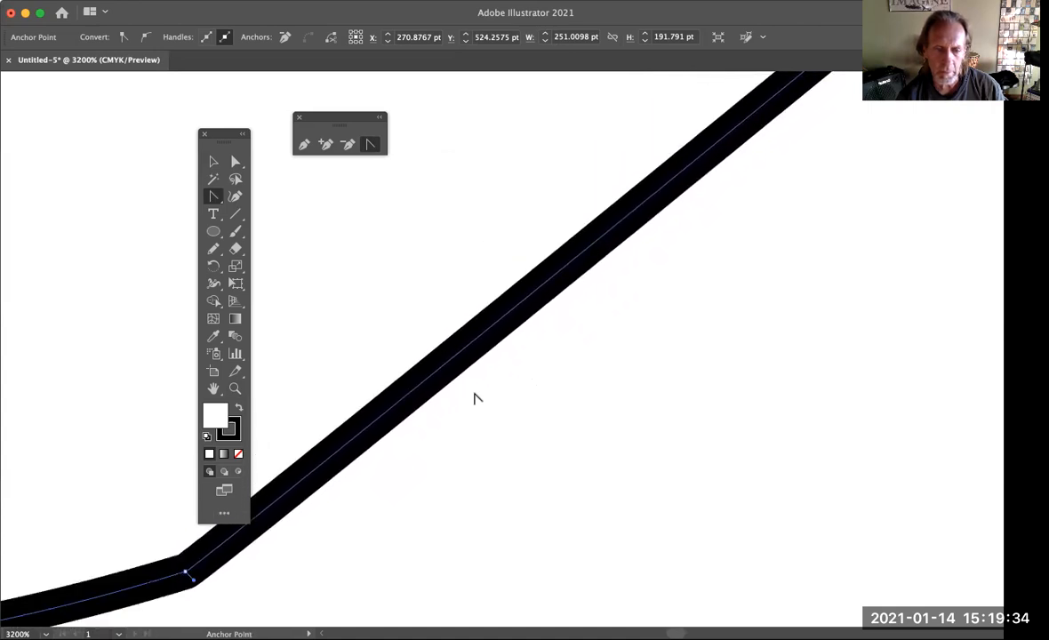
pyautogui.hscroll(-5, 474, 399)
pyautogui.scroll(-4, 474, 399)
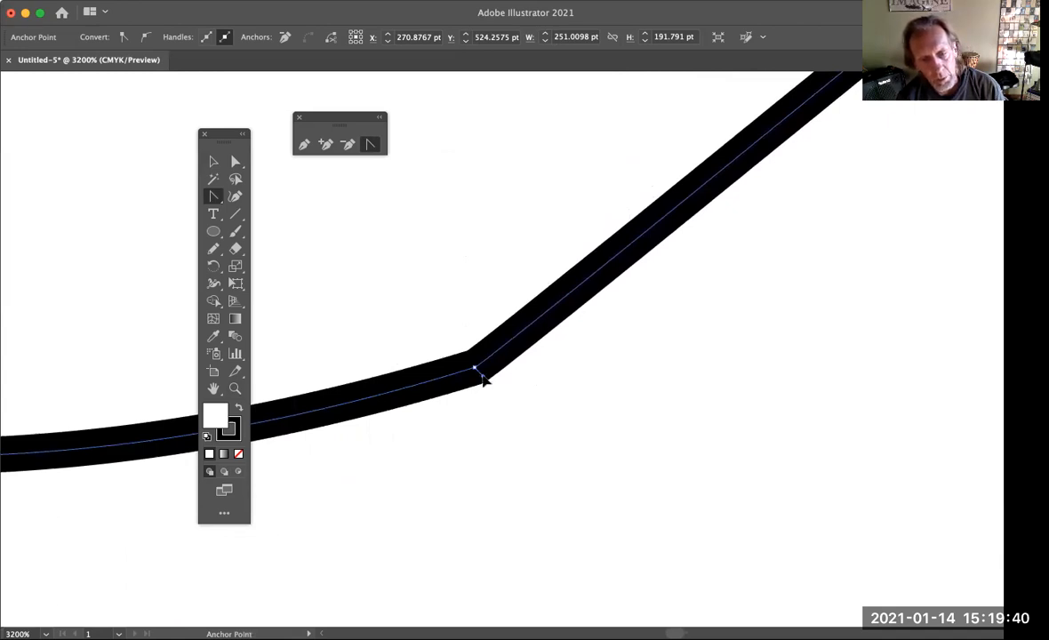
pyautogui.moveTo(476, 370); pyautogui.dragTo(479, 373)
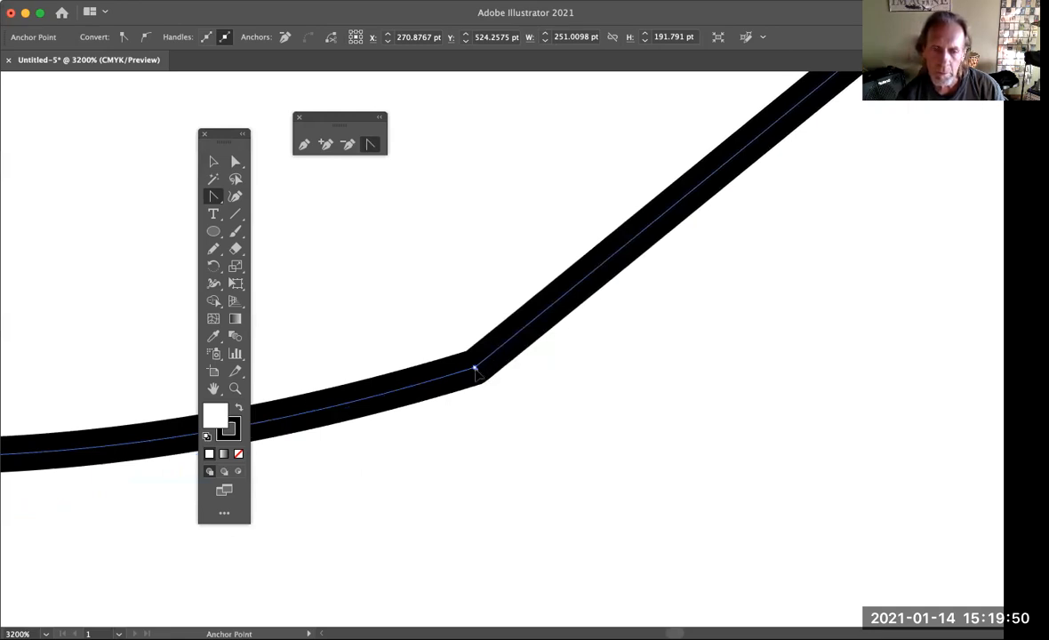
pyautogui.click(474, 368)
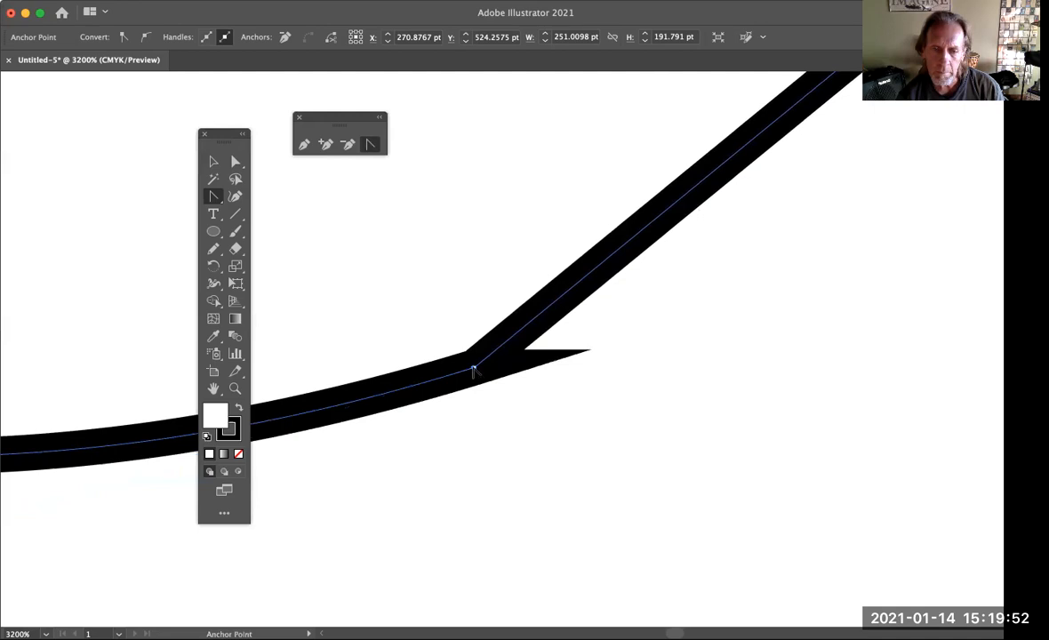
pyautogui.moveTo(474, 368); pyautogui.dragTo(478, 373)
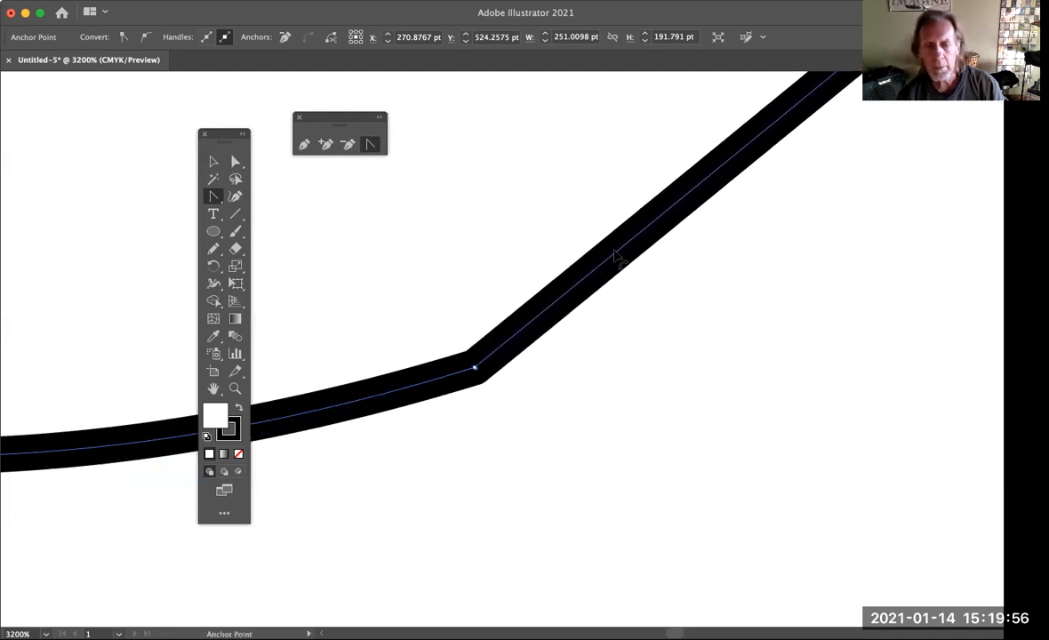
# Fit the whole artboard in the window and switch to the Selection tool
pyautogui.press('super+0')
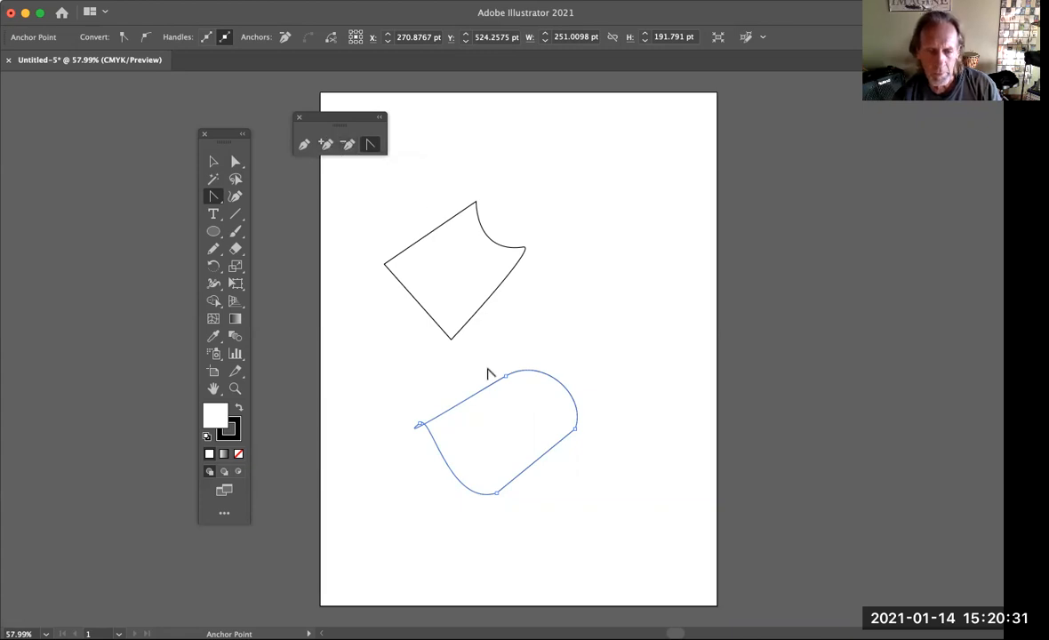
pyautogui.click(213, 161)
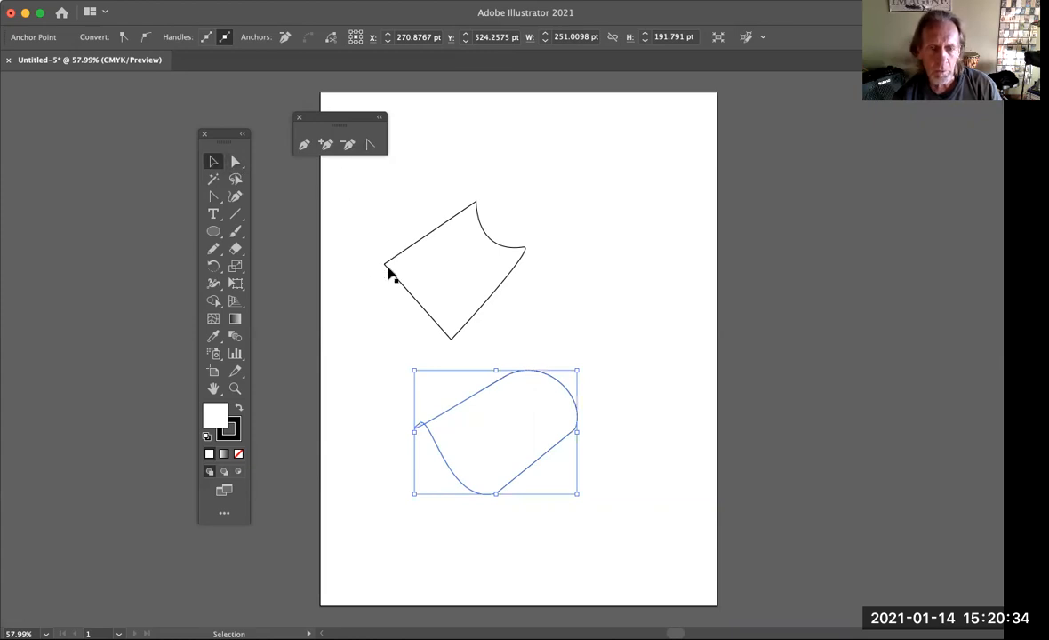